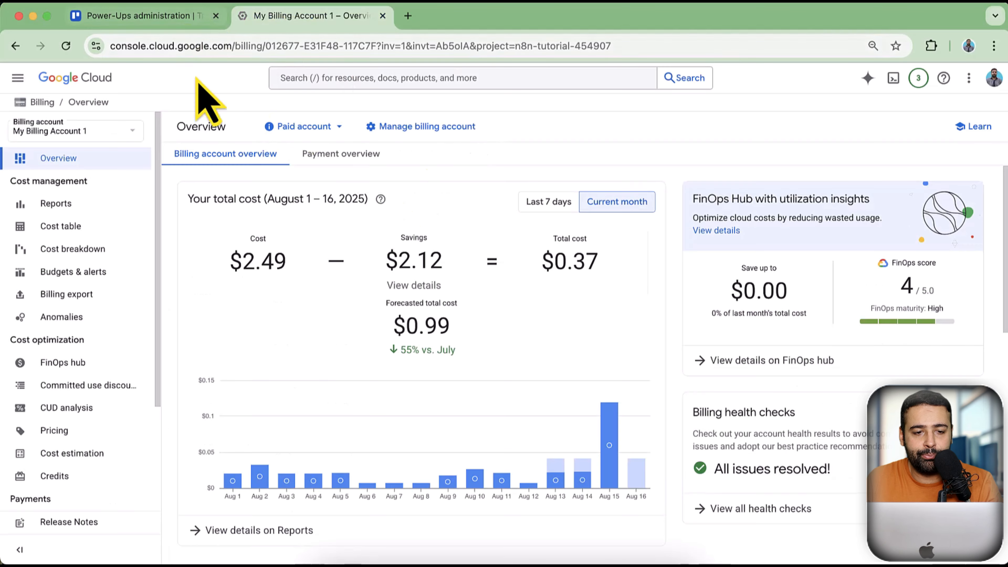
Visit Trello's Power-Ups admin page, select its address, and return to n8n
{"action": "left_click", "coordinate": [181, 24]}
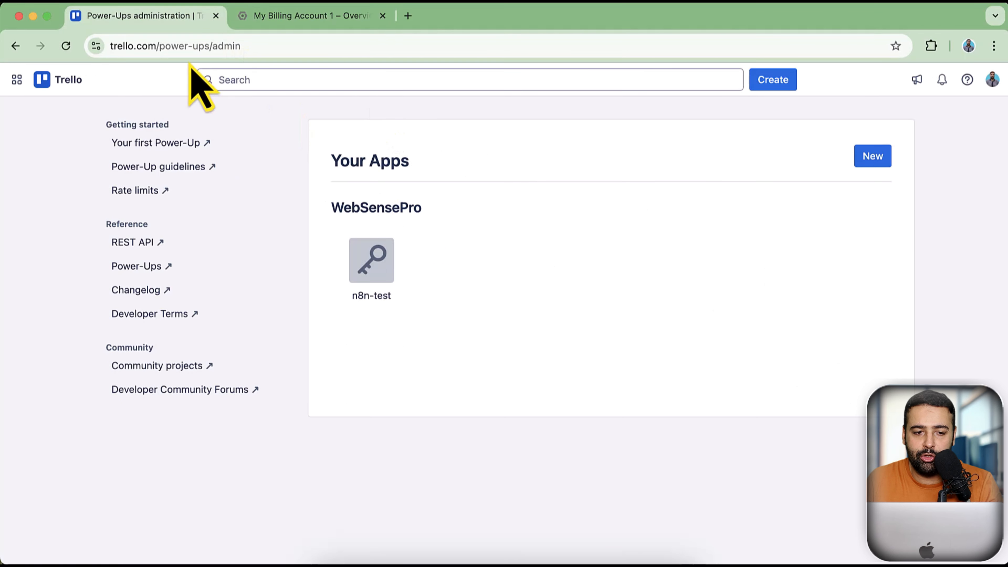
{"action": "left_click", "coordinate": [268, 45]}
{"action": "left_click_drag", "start_coordinate": [269, 46], "coordinate": [91, 46]}
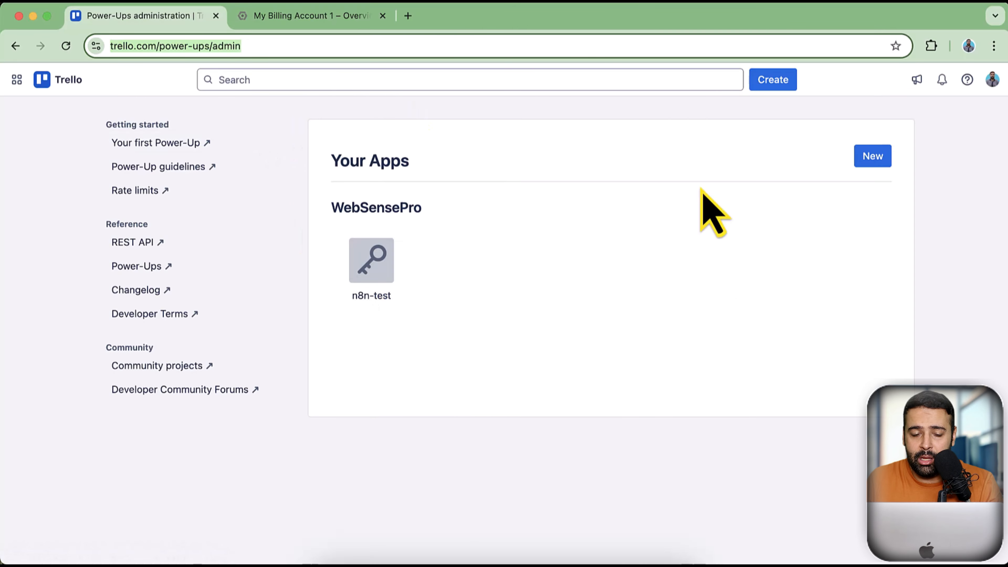
{"action": "key", "text": "super+grave"}
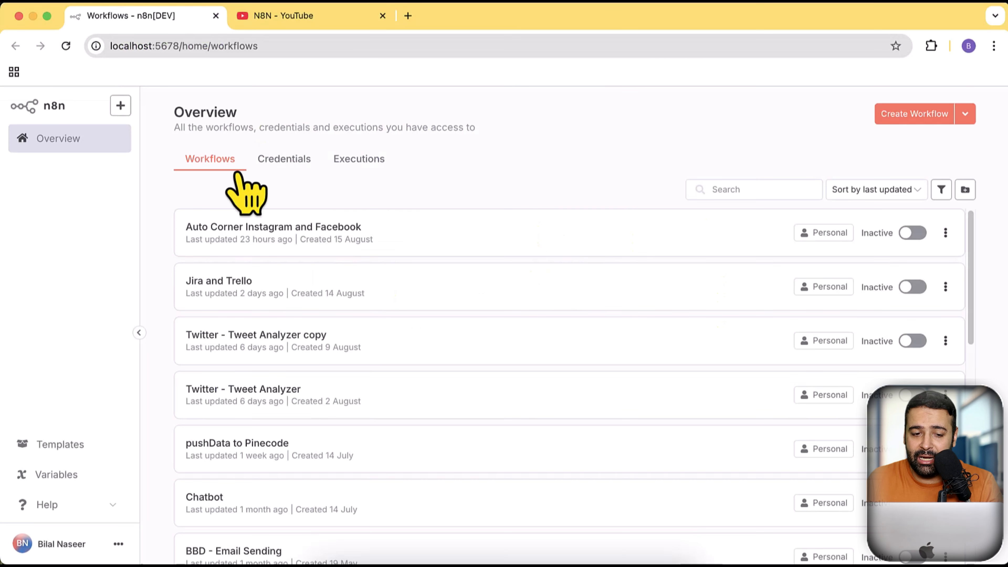
Start a new Trello API credential from n8n's Credentials list
{"action": "left_click", "coordinate": [287, 165]}
{"action": "left_click", "coordinate": [965, 114]}
{"action": "left_click", "coordinate": [917, 148]}
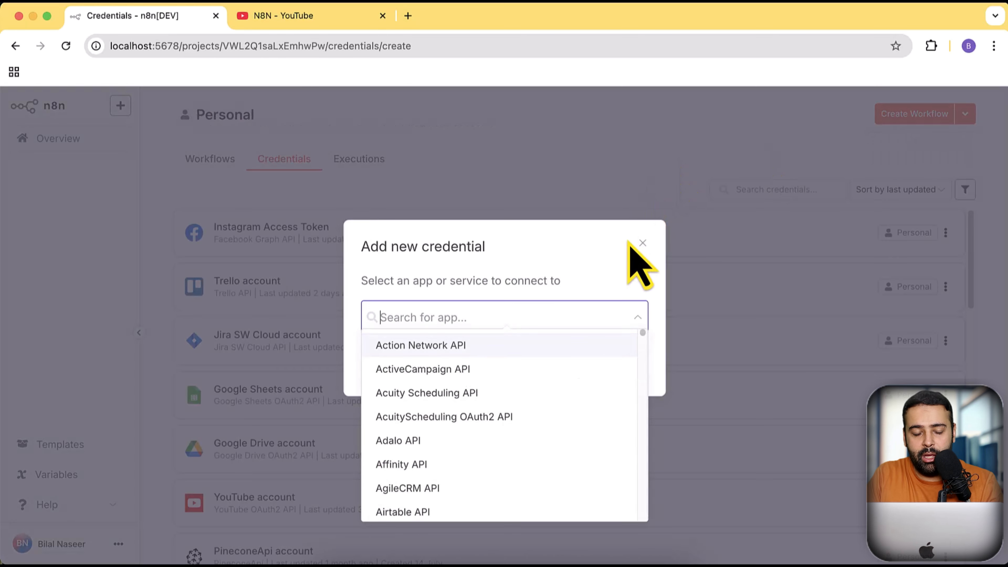
{"action": "type", "text": "trell"}
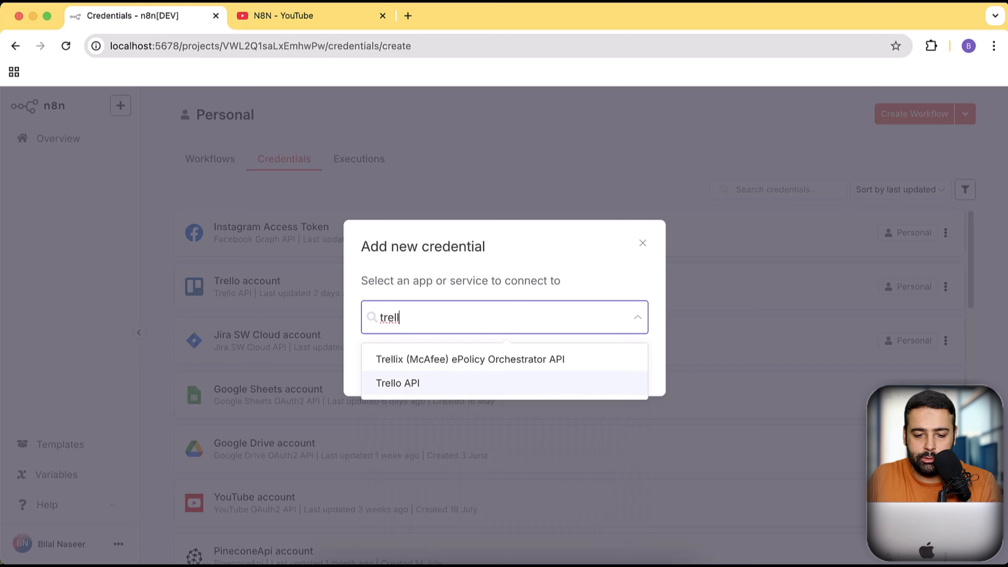
{"action": "key", "text": "Return"}
{"action": "left_click", "coordinate": [627, 367]}
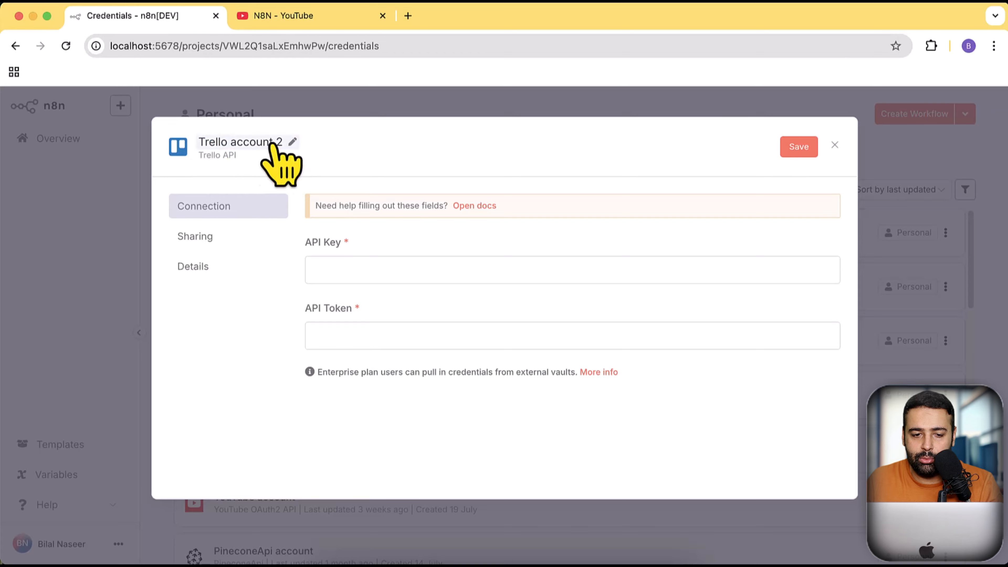
Rename the credential to 'Trello account - tutorial' and go back to Trello
{"action": "key", "text": "super+grave"}
{"action": "key", "text": "super+grave"}
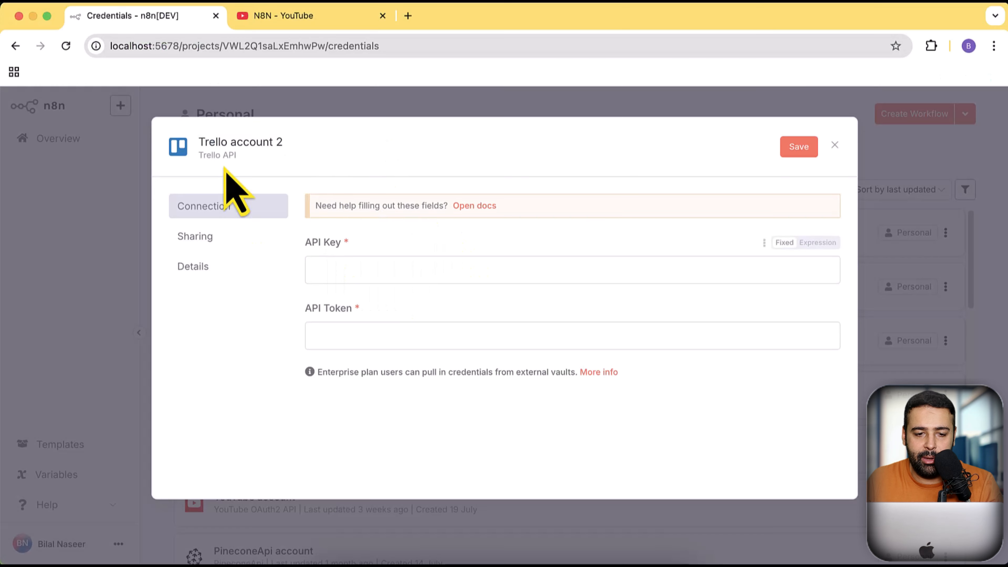
{"action": "left_click", "coordinate": [270, 147]}
{"action": "key", "text": "BackSpace"}
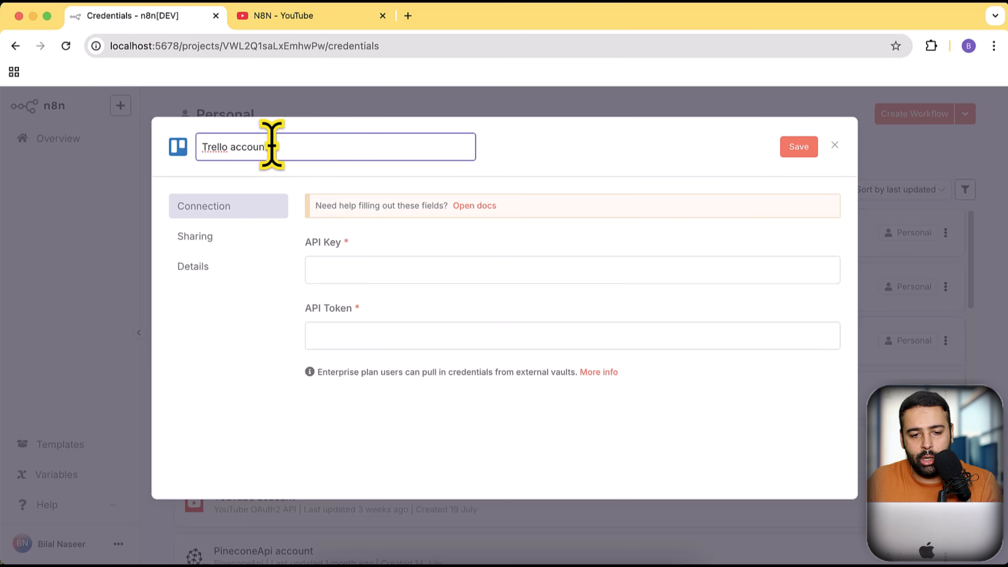
{"action": "type", "text": "- tutor"}
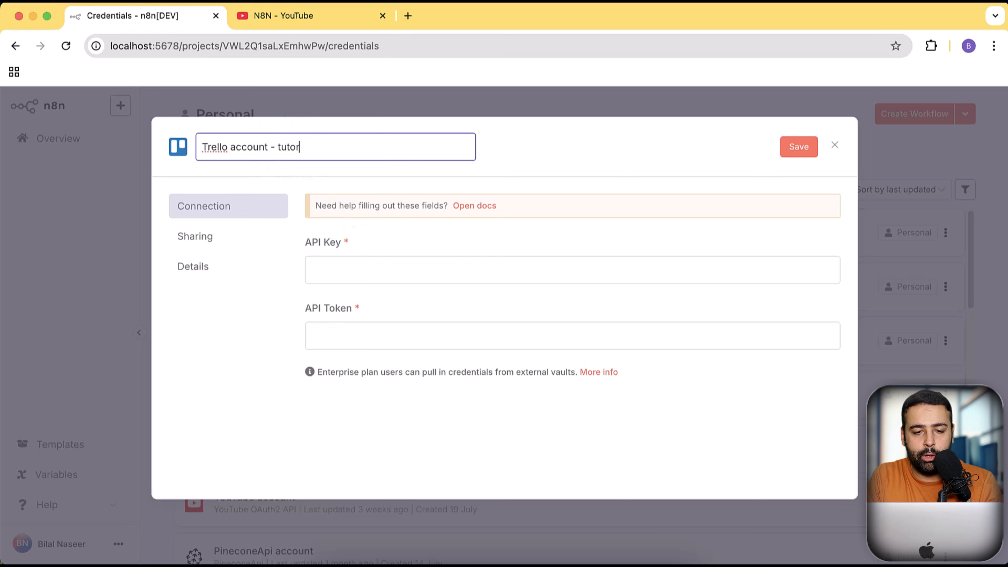
{"action": "type", "text": "ial"}
{"action": "left_click", "coordinate": [466, 264]}
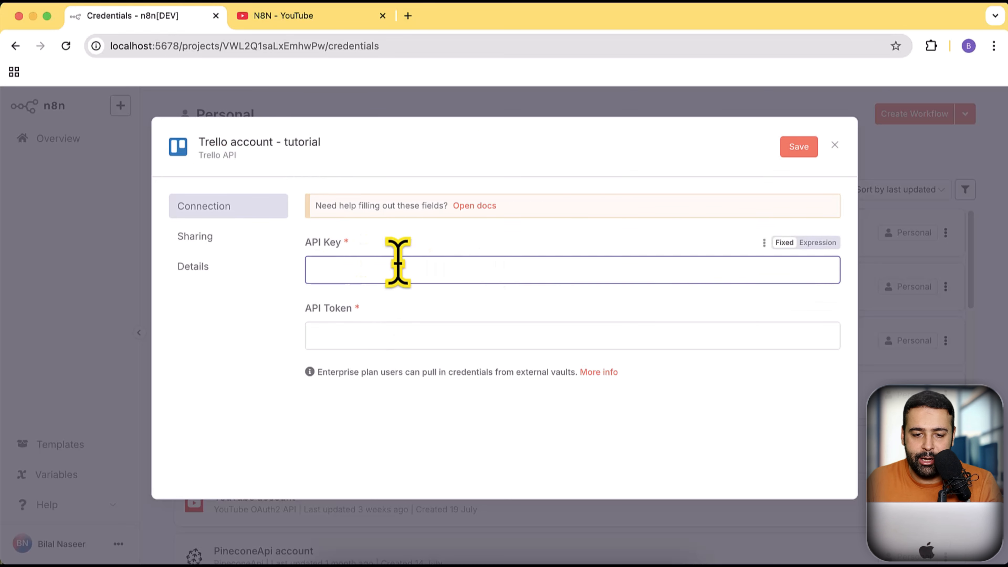
{"action": "key", "text": "super+grave"}
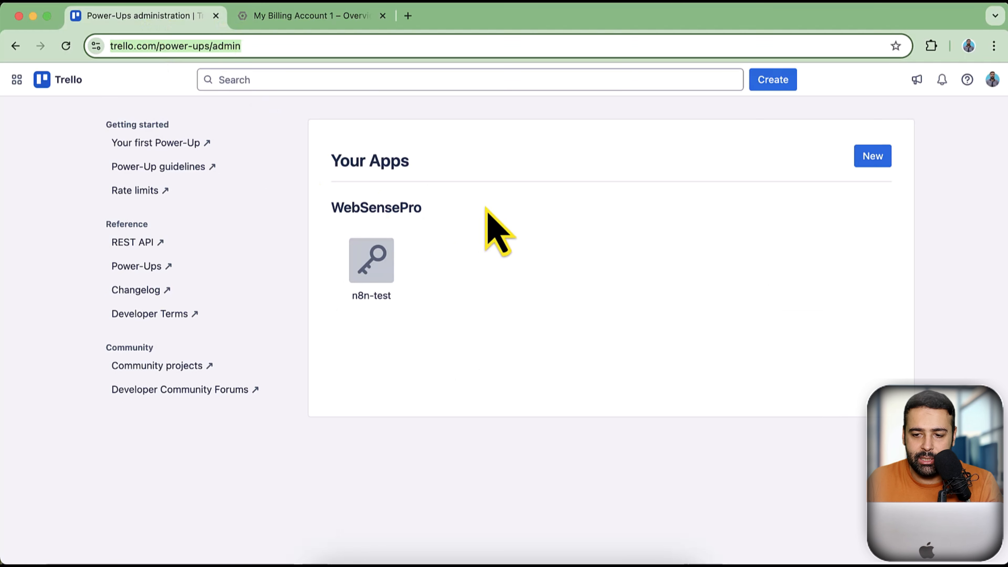
Name a new Power-Up n8n-tutorial and assign it to the WebSensePro workspace
{"action": "left_click", "coordinate": [870, 163]}
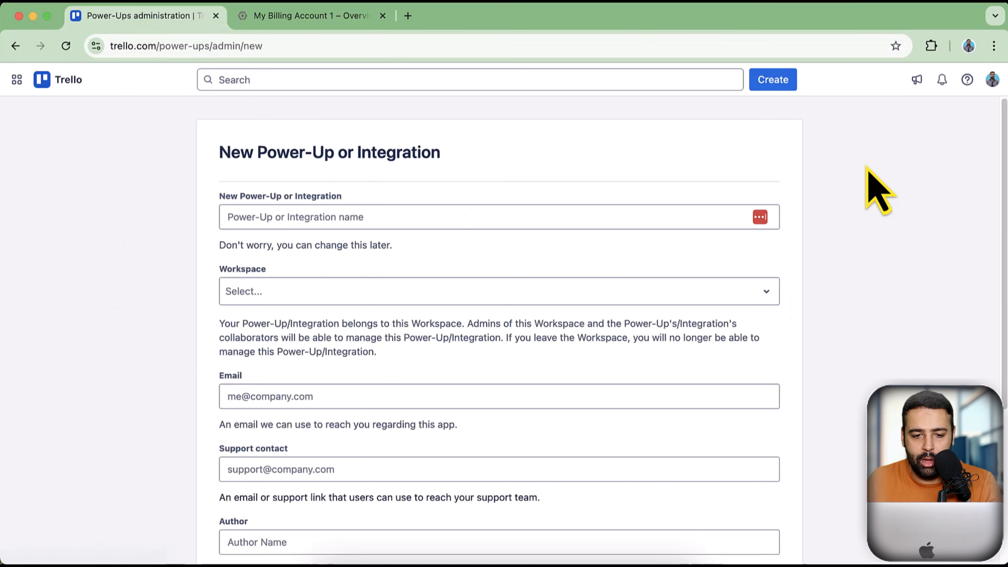
{"action": "left_click", "coordinate": [417, 210]}
{"action": "type", "text": "n8n0"}
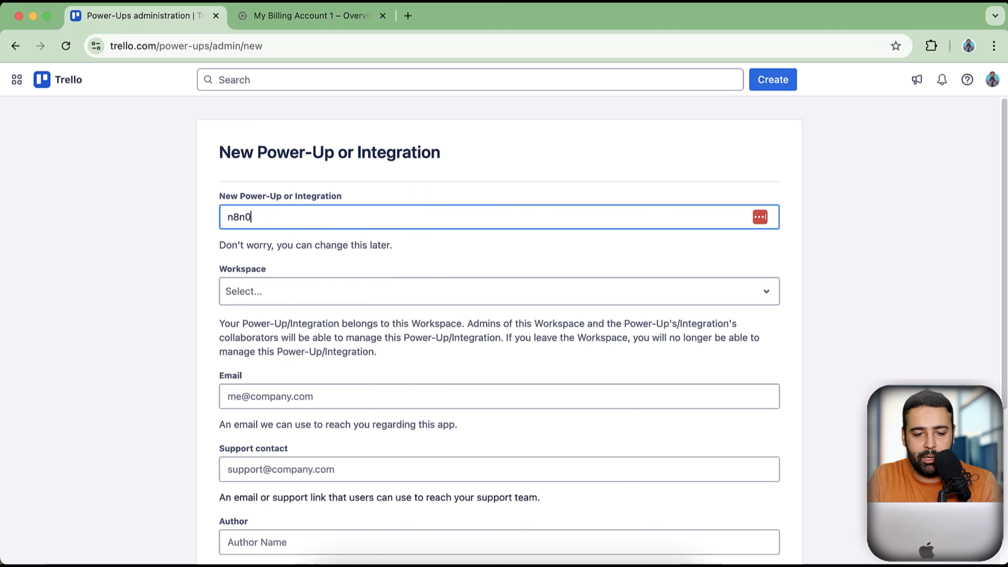
{"action": "key", "text": "BackSpace"}
{"action": "type", "text": "-tutorial"}
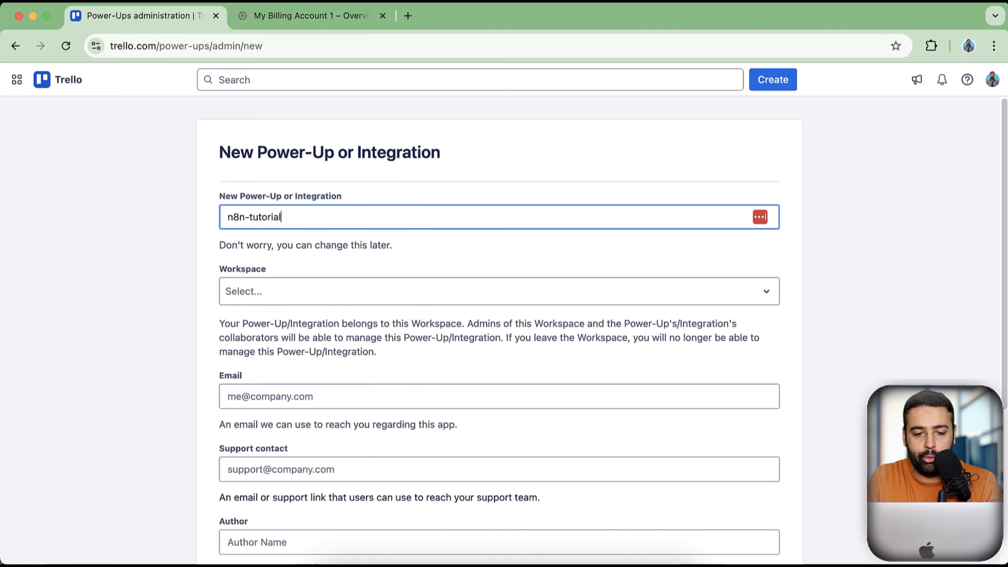
{"action": "scroll", "coordinate": [510, 300], "scroll_direction": "down", "scroll_amount": 1}
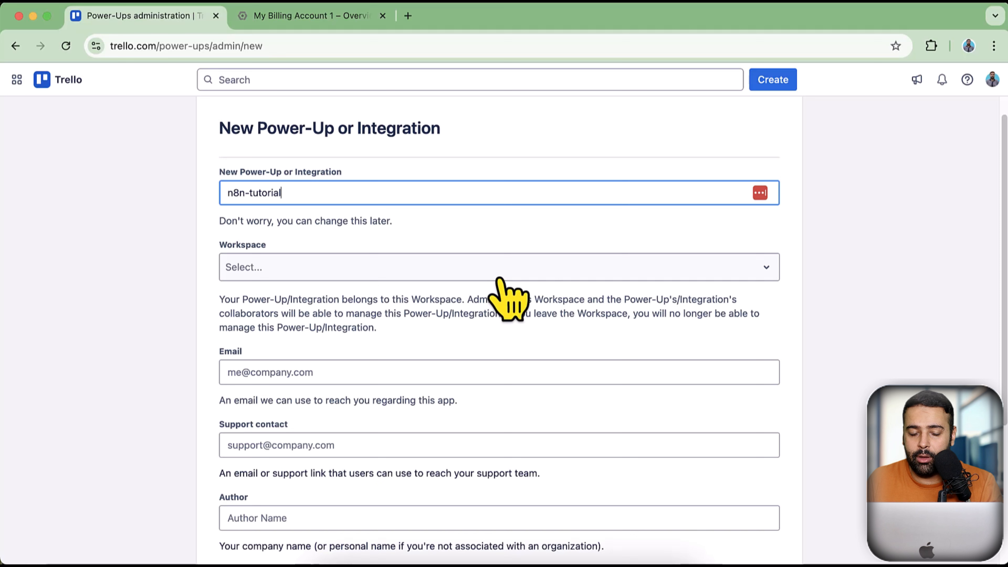
{"action": "left_click", "coordinate": [501, 277]}
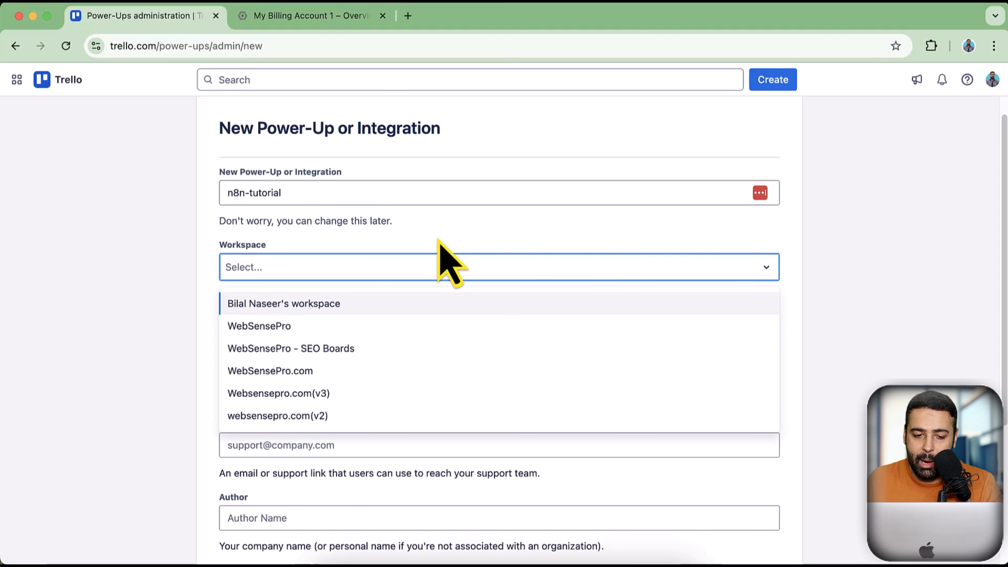
{"action": "left_click", "coordinate": [370, 328]}
Fill the Email and Support contact fields with the support e-mail address
{"action": "scroll", "coordinate": [397, 258], "scroll_direction": "down", "scroll_amount": 3}
{"action": "left_click", "coordinate": [382, 272]}
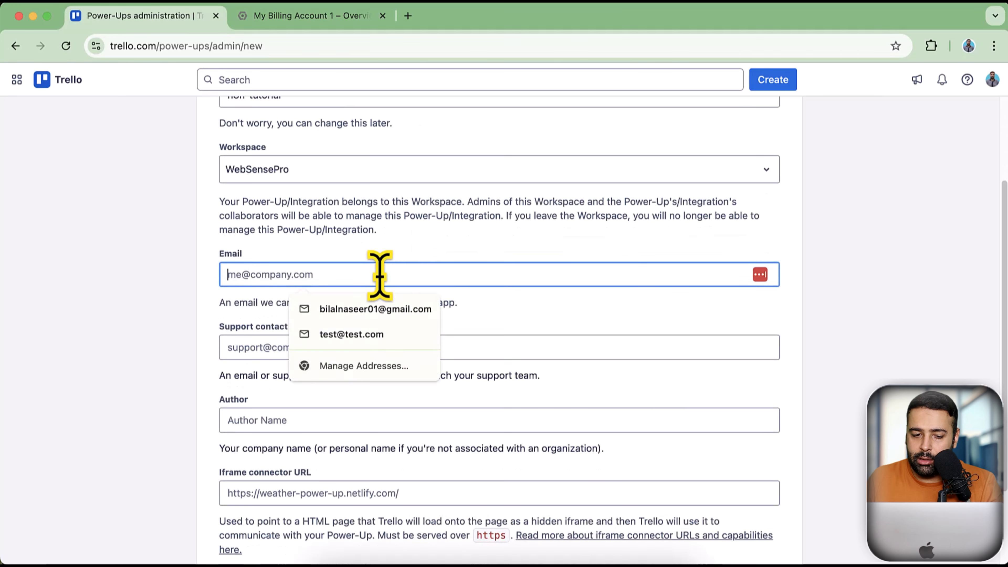
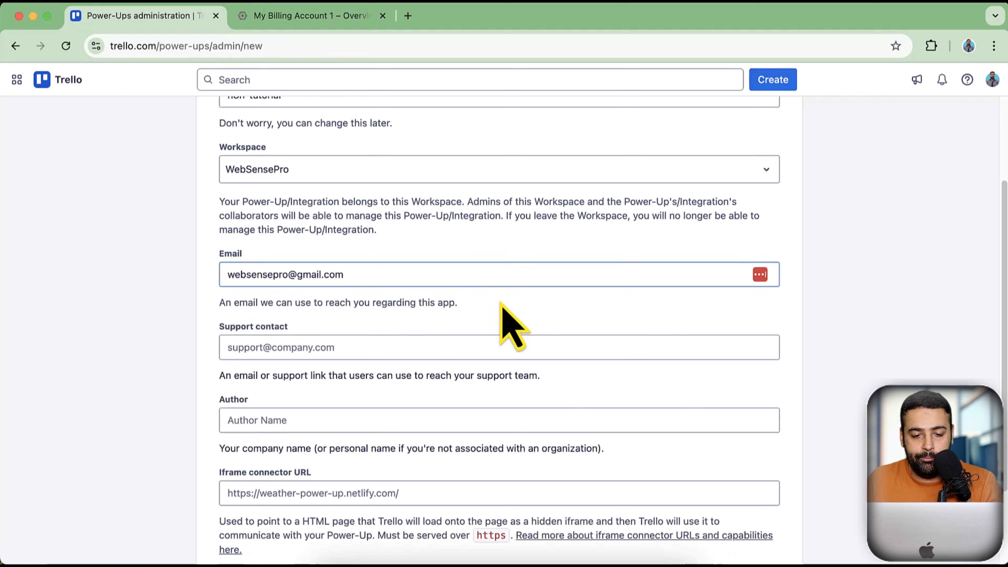
{"action": "left_click", "coordinate": [401, 348]}
{"action": "type", "text": "websensepo"}
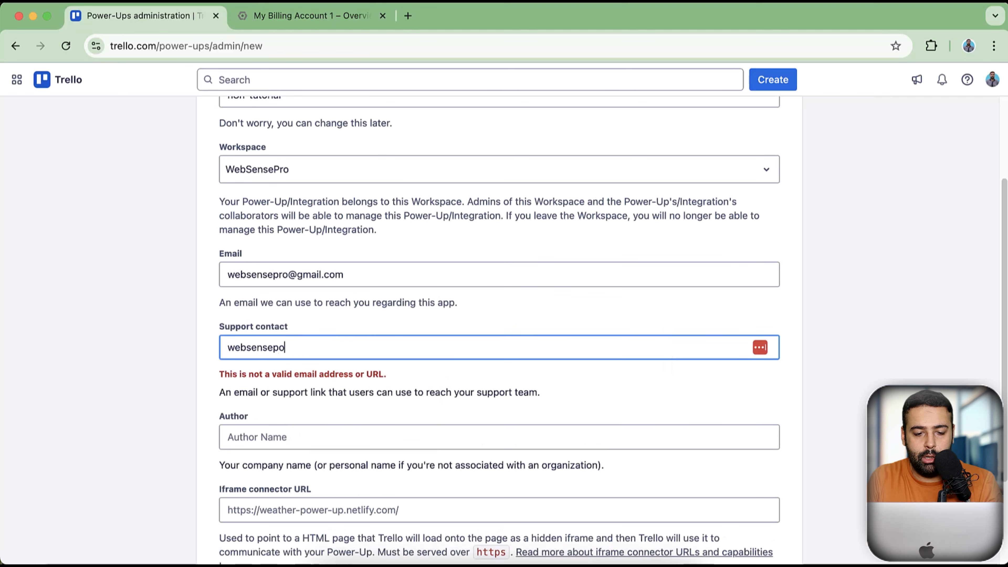
{"action": "key", "text": "shift+Tab"}
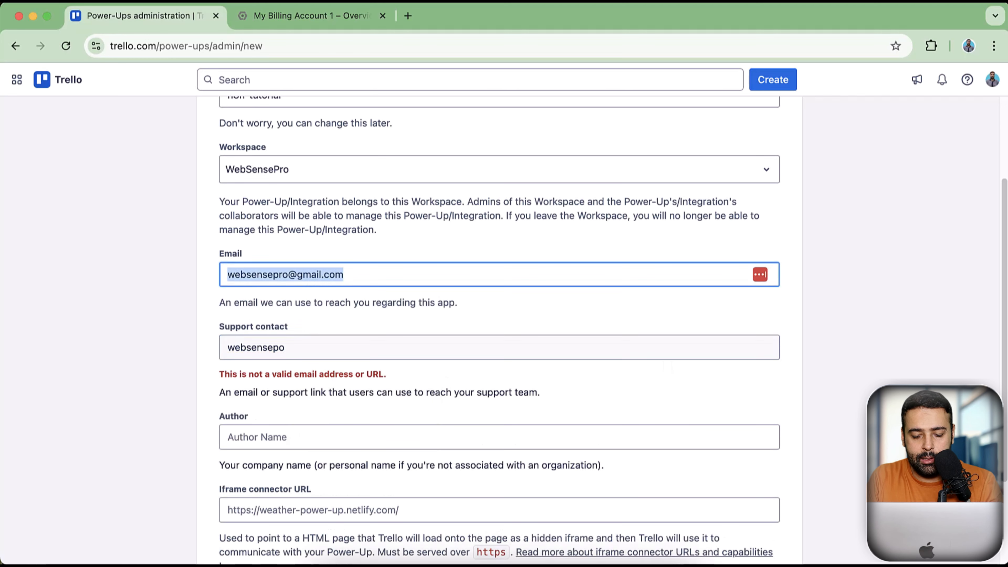
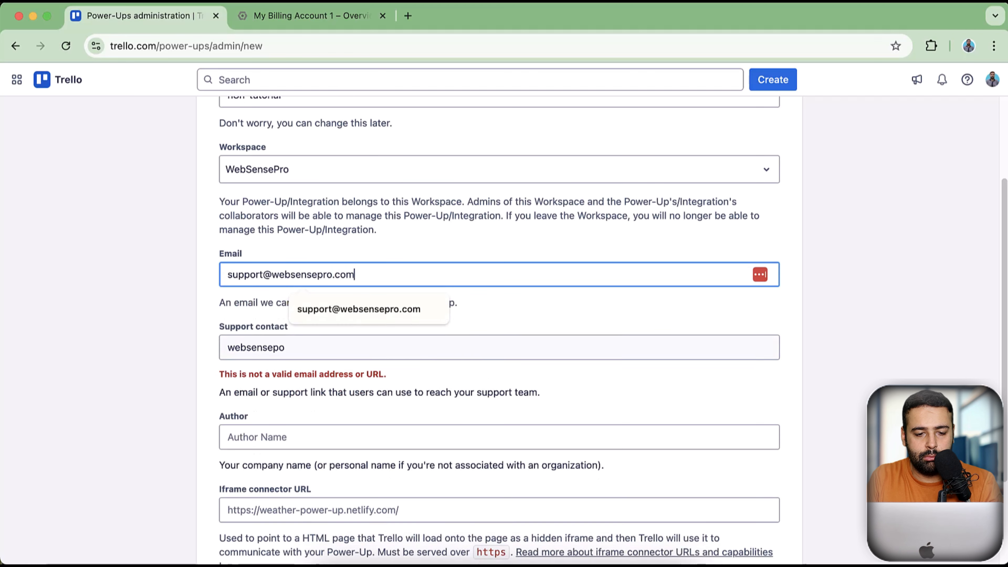
{"action": "key", "text": "Tab"}
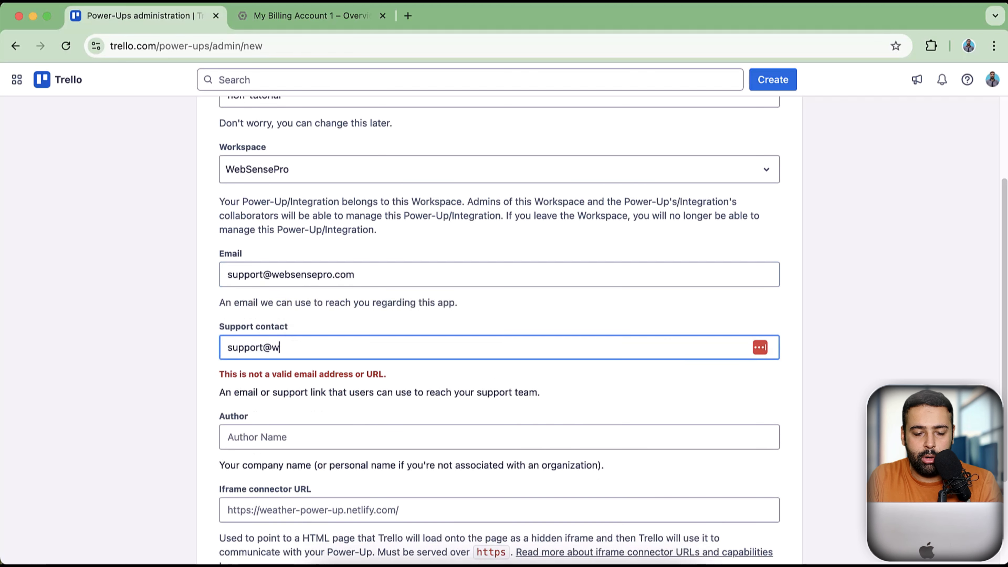
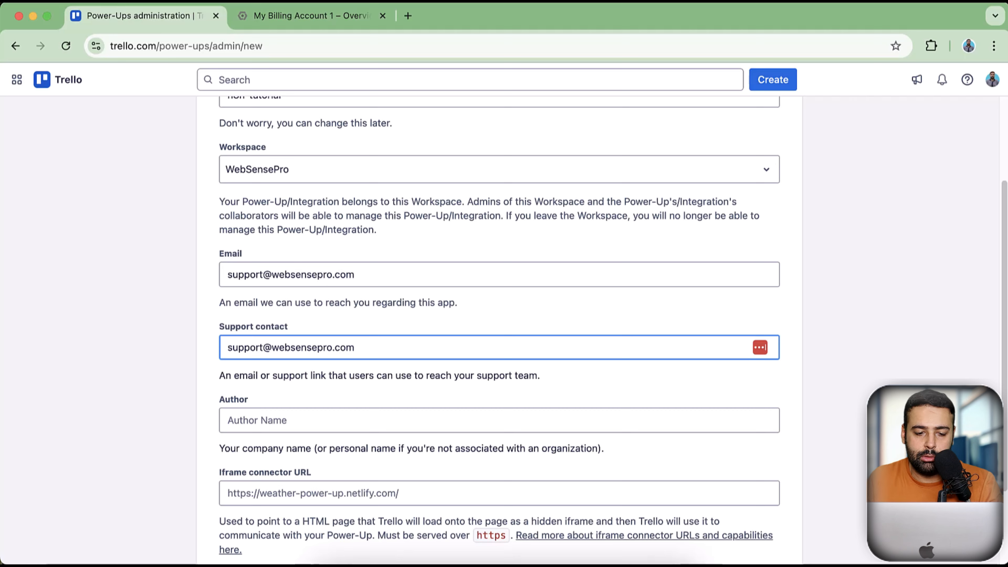
Enter the author's name and create the Power-Up
{"action": "scroll", "coordinate": [626, 210], "scroll_direction": "down", "scroll_amount": 5}
{"action": "left_click", "coordinate": [423, 316]}
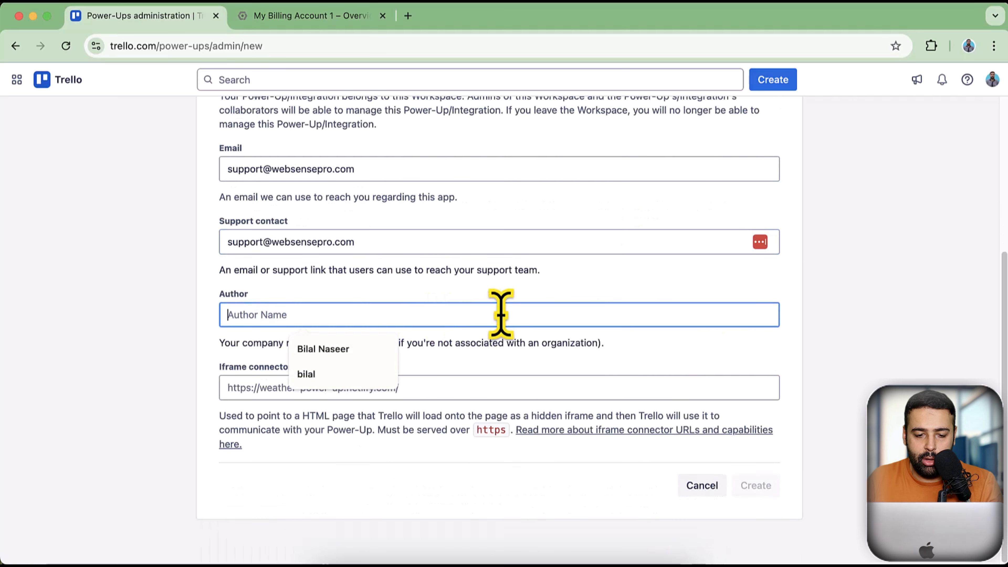
{"action": "type", "text": "Bilal Naseer"}
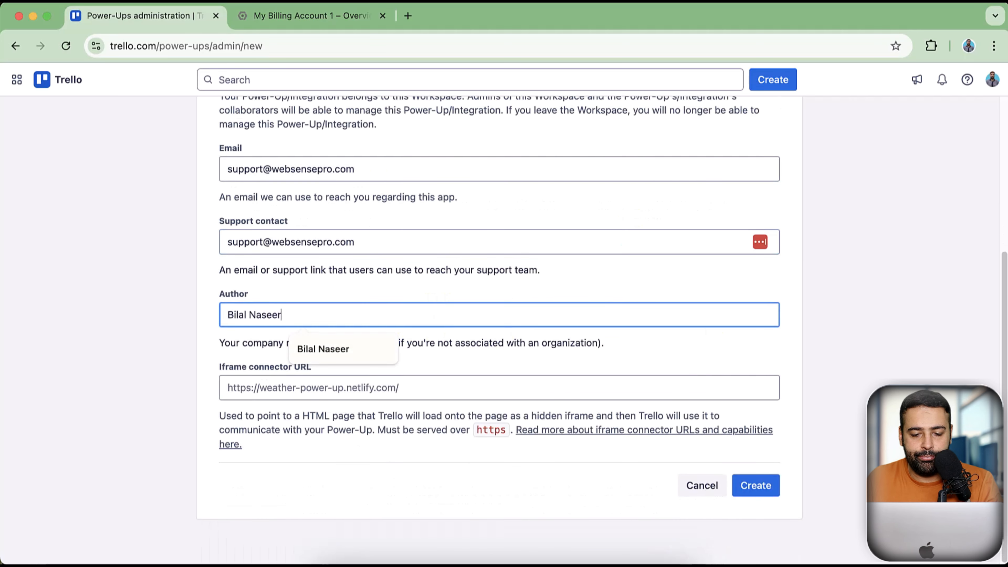
{"action": "left_click", "coordinate": [758, 491]}
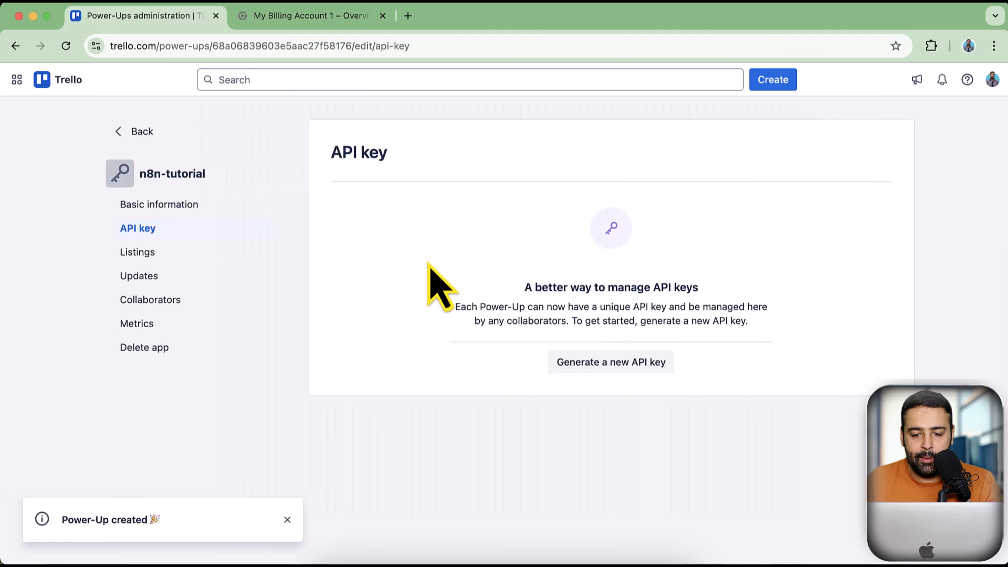
Generate the n8n-tutorial API key and paste it into n8n's API Key field
{"action": "left_click", "coordinate": [630, 367]}
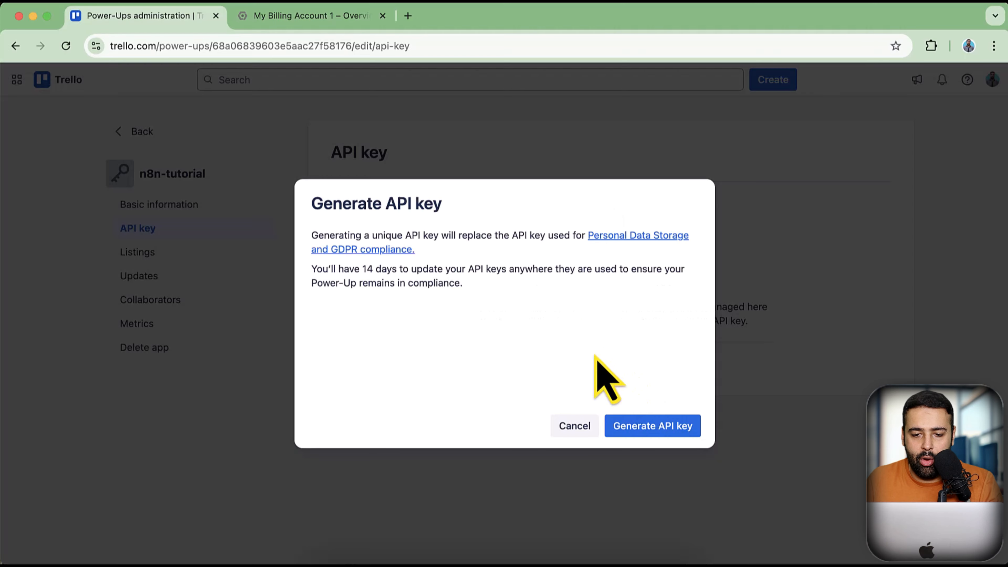
{"action": "left_click", "coordinate": [665, 429]}
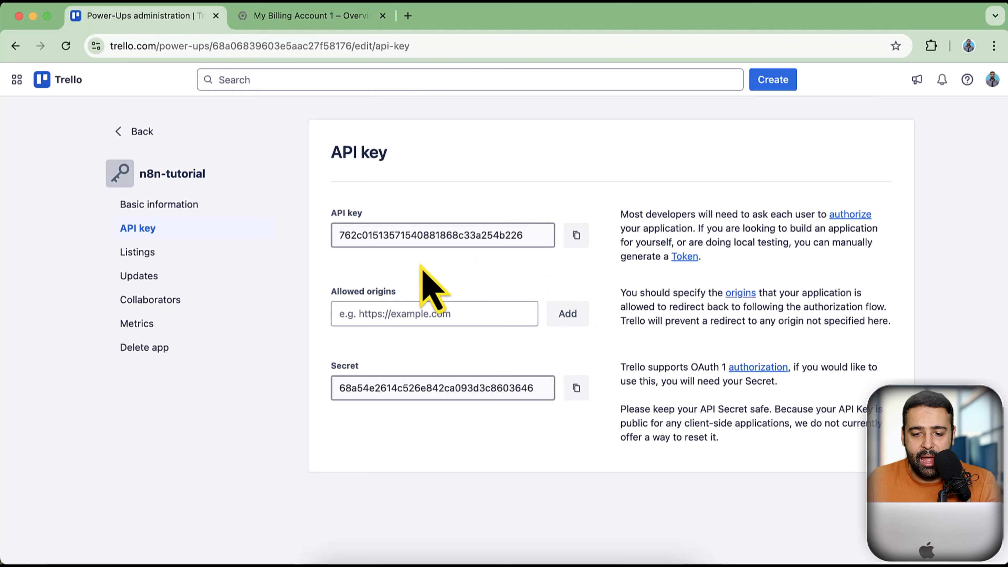
{"action": "key", "text": "super+grave"}
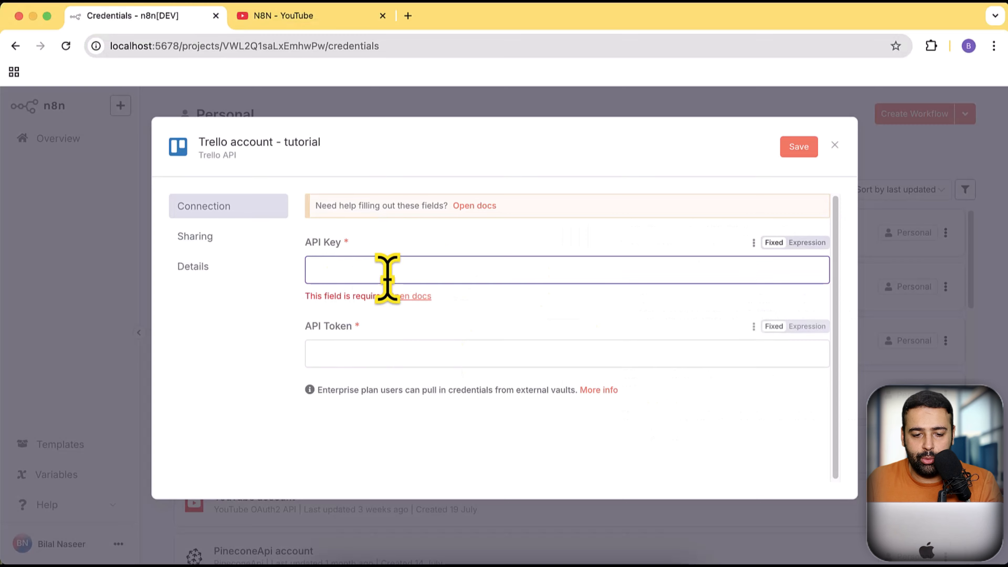
{"action": "key", "text": "super+grave"}
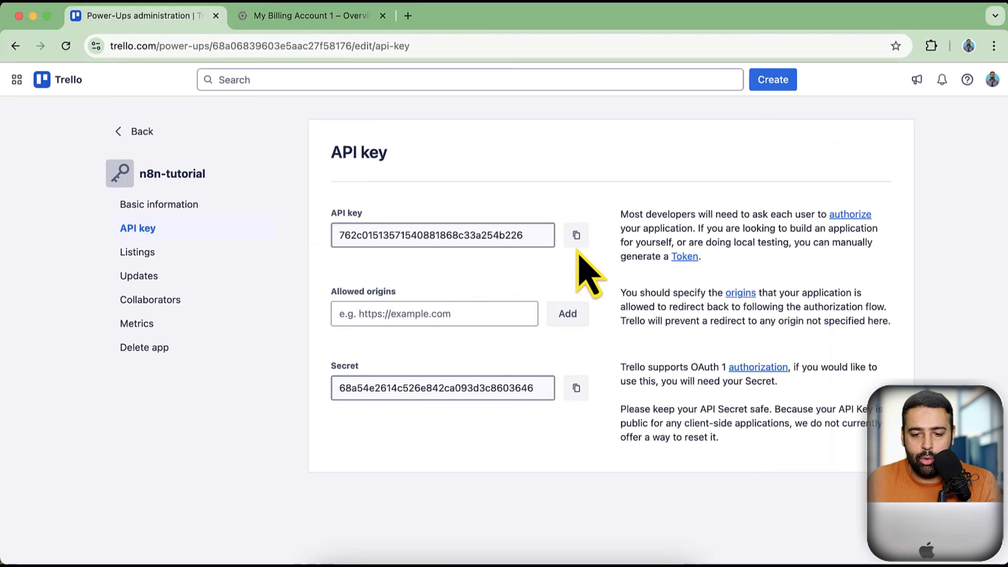
{"action": "left_click", "coordinate": [576, 236]}
{"action": "key", "text": "super+grave"}
{"action": "key", "text": "super+v"}
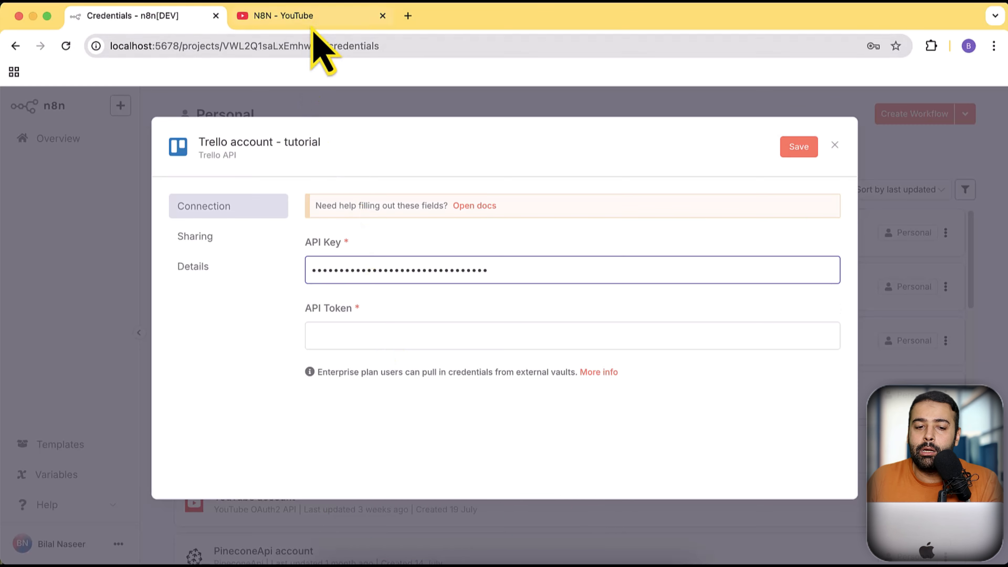
Switch to YouTube and scroll through WebSensePro's 16-video N8N playlist
{"action": "left_click", "coordinate": [315, 18]}
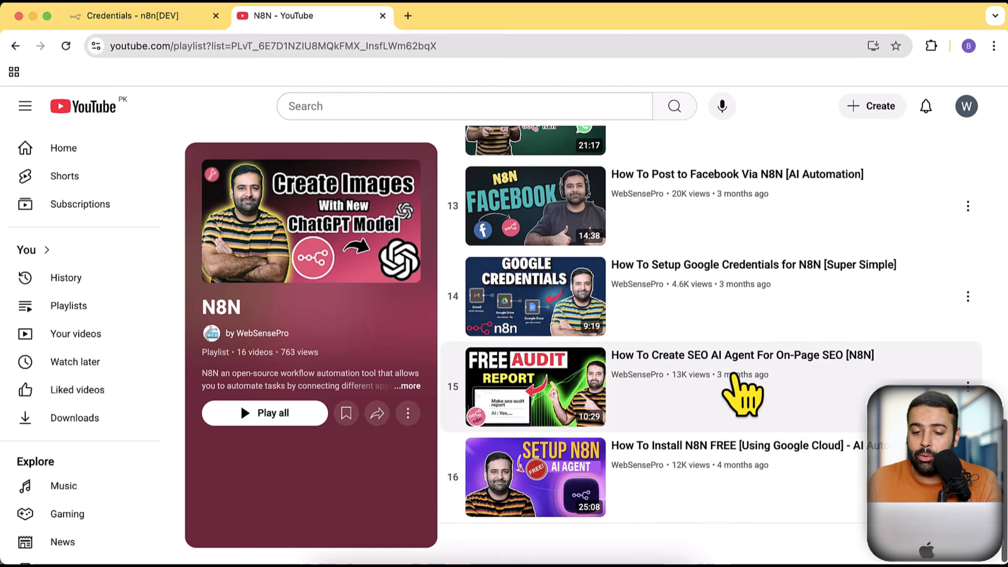
{"action": "scroll", "coordinate": [741, 393], "scroll_direction": "up", "scroll_amount": 4}
{"action": "scroll", "coordinate": [742, 393], "scroll_direction": "up", "scroll_amount": 20}
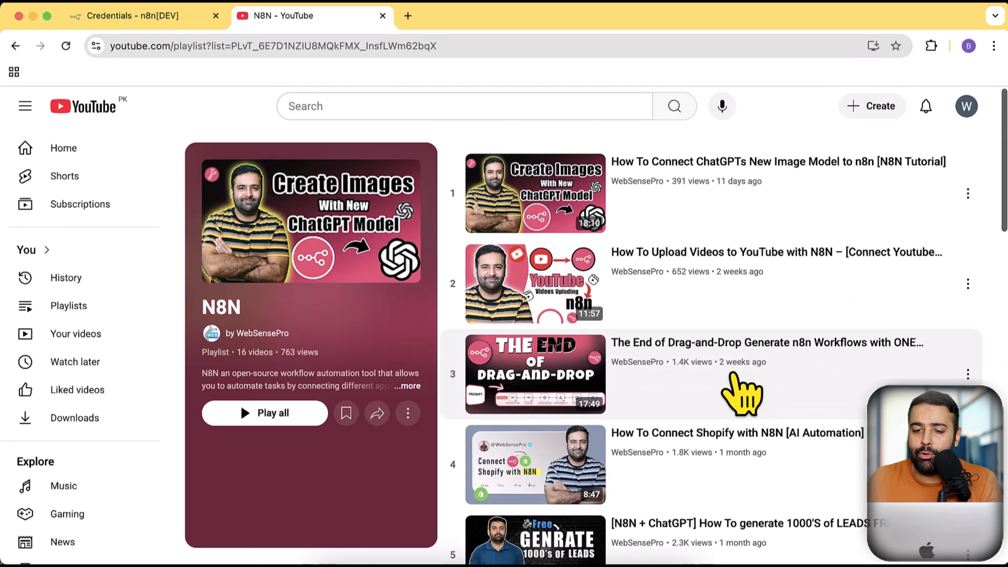
{"action": "scroll", "coordinate": [726, 313], "scroll_direction": "down", "scroll_amount": 20}
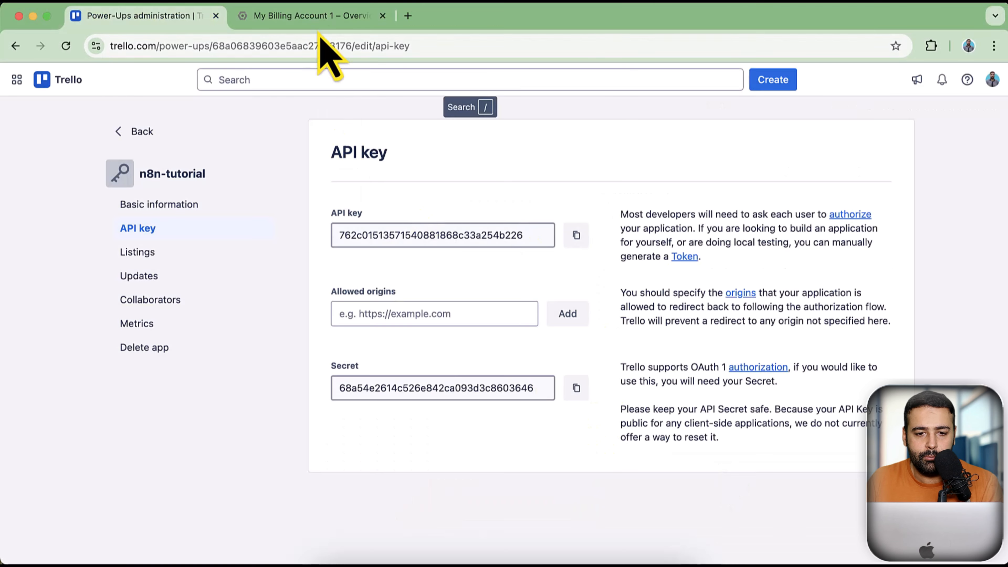
Scroll the Google Cloud billing overview ($0.37 for August 1–16), then open a blank tab
{"action": "left_click", "coordinate": [322, 20]}
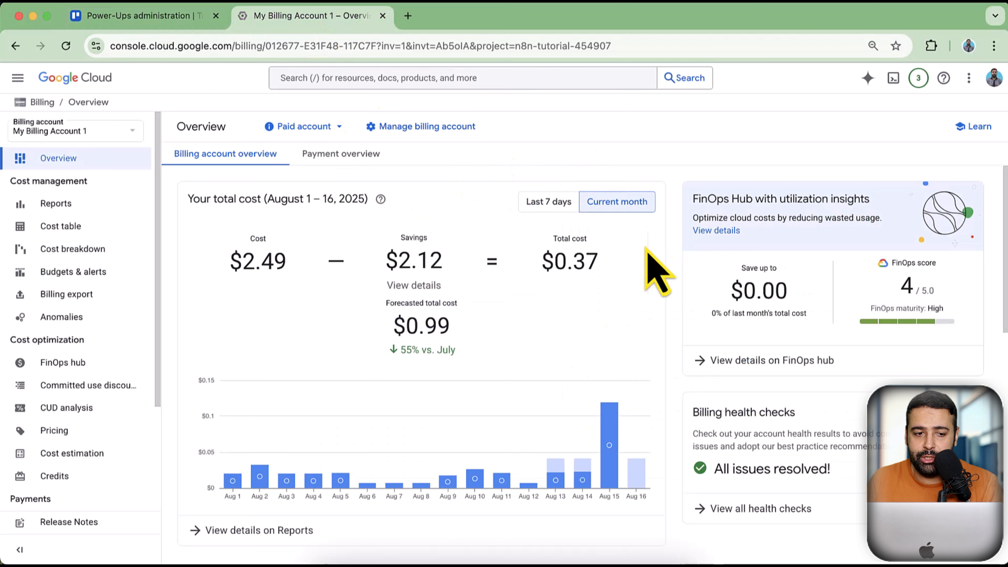
{"action": "scroll", "coordinate": [667, 278], "scroll_direction": "down", "scroll_amount": 3}
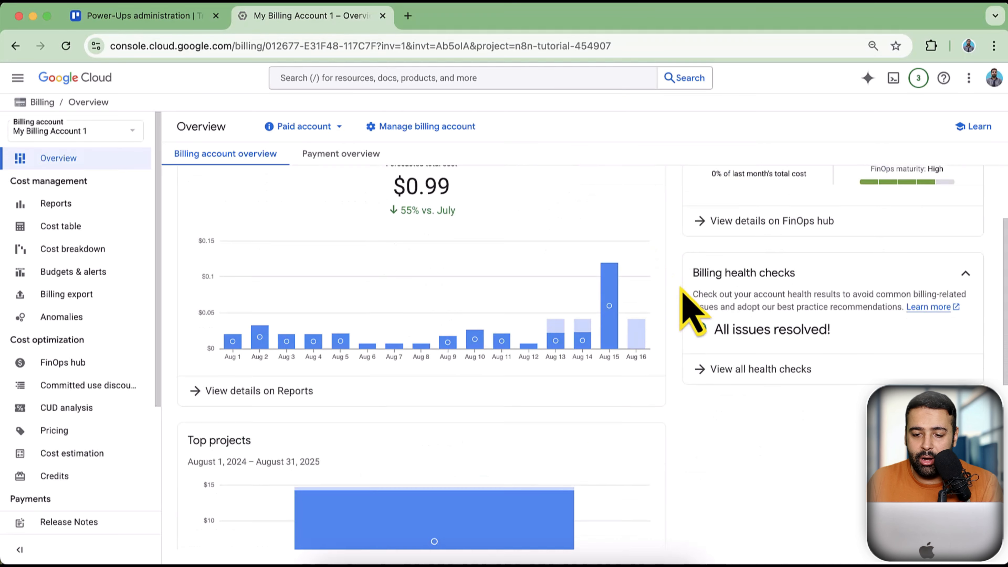
{"action": "scroll", "coordinate": [682, 289], "scroll_direction": "down", "scroll_amount": 5}
{"action": "scroll", "coordinate": [685, 318], "scroll_direction": "up", "scroll_amount": 10}
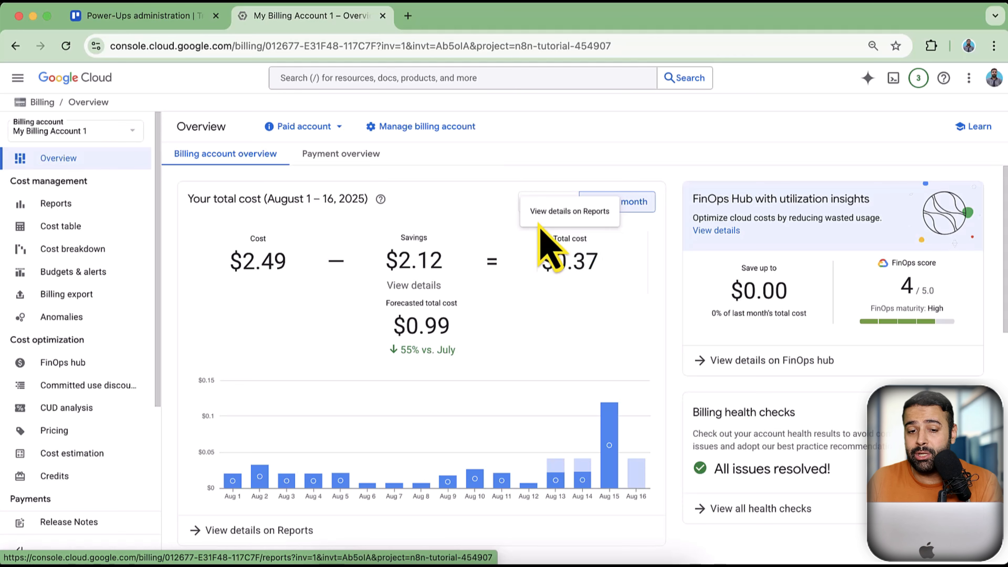
{"action": "left_click", "coordinate": [407, 16]}
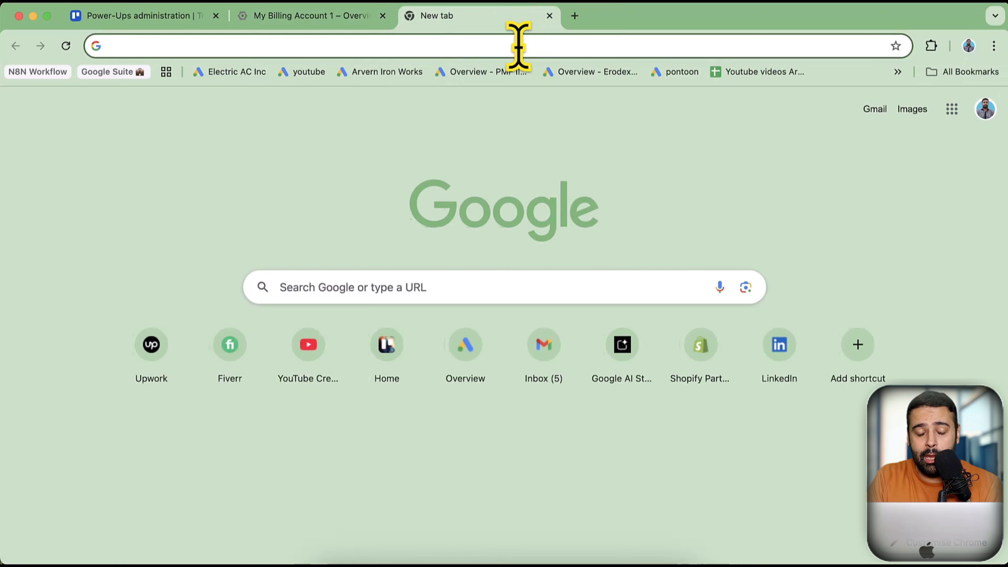
Load n8ntutorial.websensepro.com and sign in with the saved credentials
{"action": "type", "text": "n8n"}
{"action": "key", "text": "Right"}
{"action": "key", "text": "Return"}
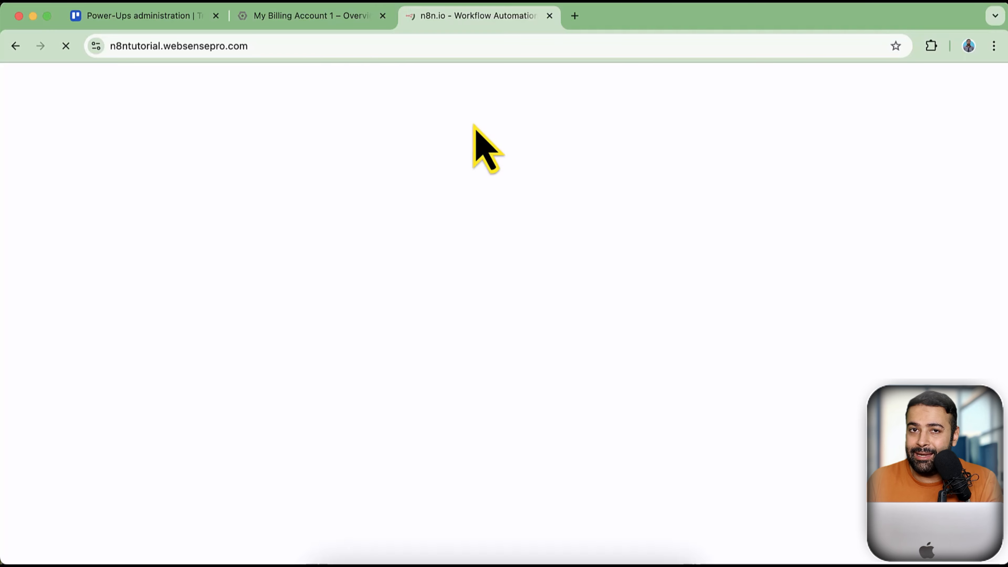
{"action": "left_click", "coordinate": [335, 17]}
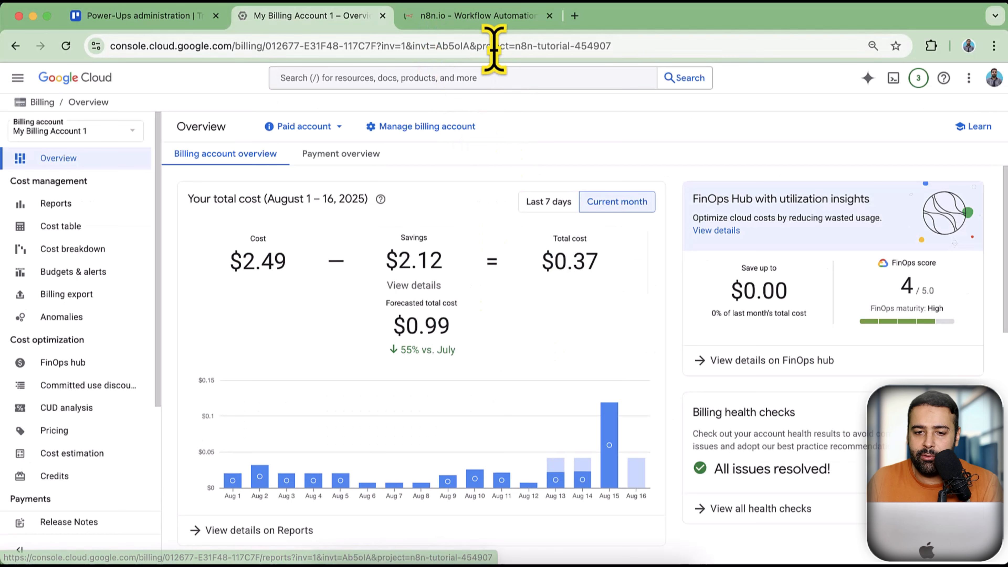
{"action": "left_click", "coordinate": [498, 26]}
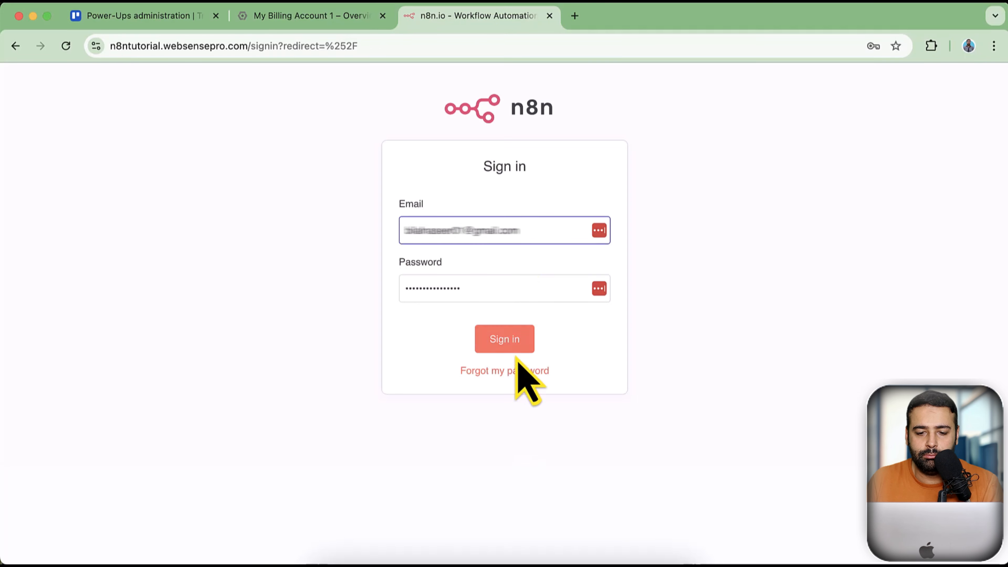
{"action": "left_click", "coordinate": [514, 348]}
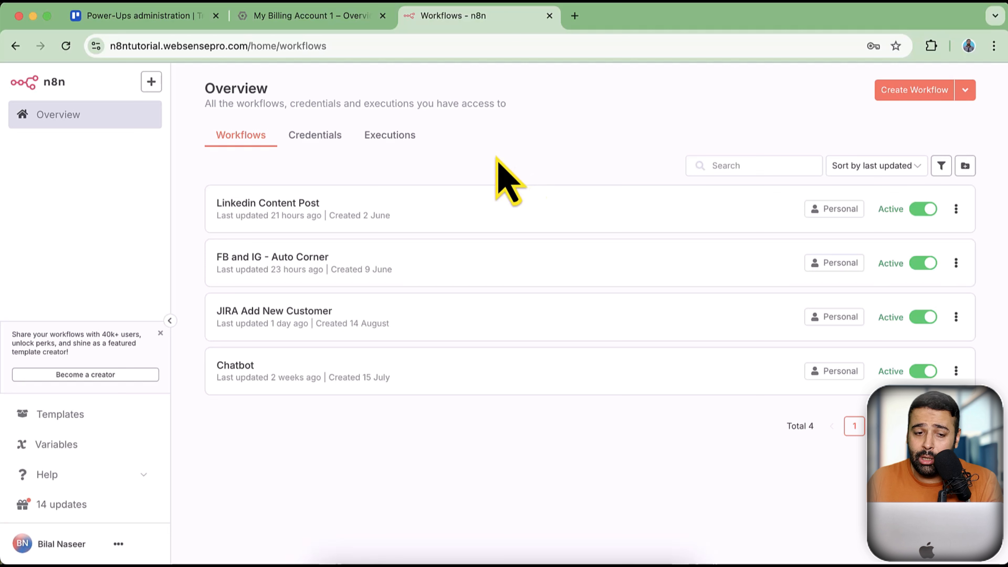
Scroll through the Chatbot executions list, then return to the Google Cloud billing tab
{"action": "left_click", "coordinate": [389, 137]}
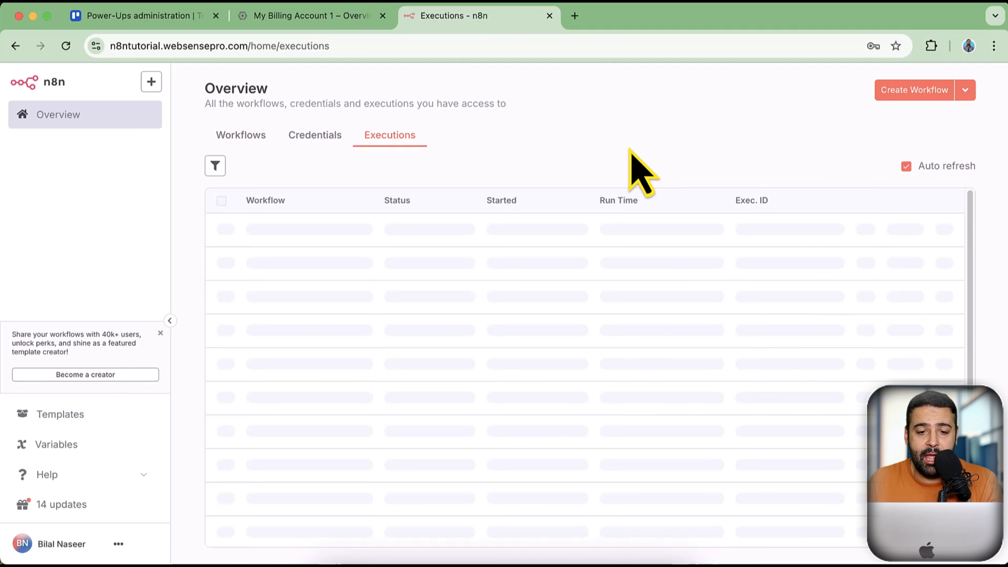
{"action": "scroll", "coordinate": [516, 255], "scroll_direction": "down", "scroll_amount": 4}
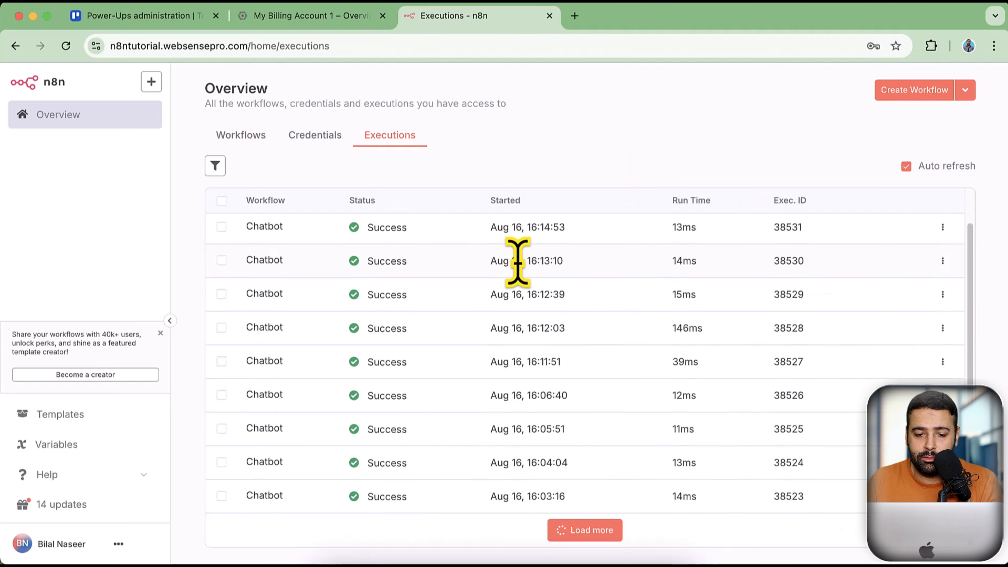
{"action": "scroll", "coordinate": [613, 265], "scroll_direction": "down", "scroll_amount": 6}
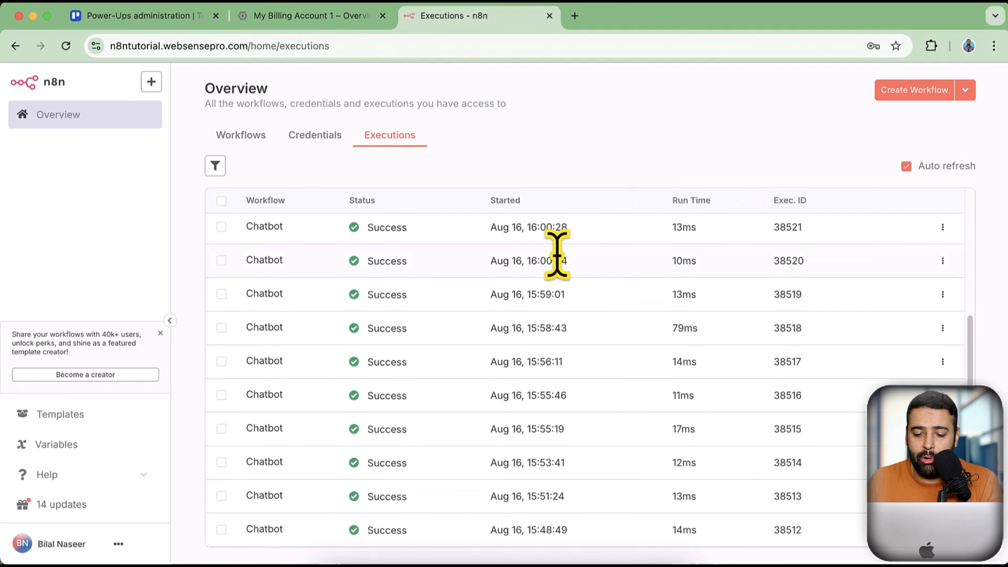
{"action": "scroll", "coordinate": [603, 302], "scroll_direction": "down", "scroll_amount": 15}
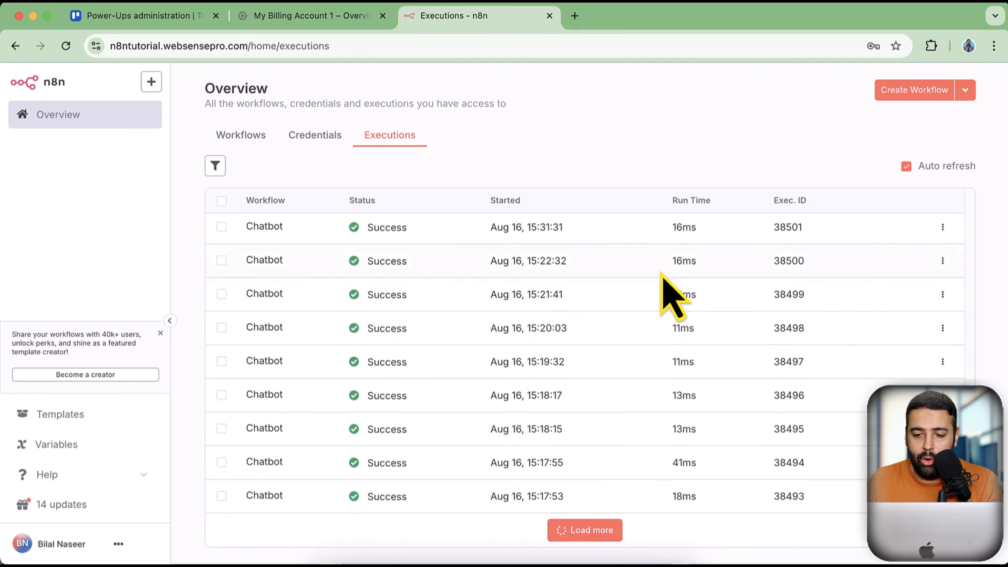
{"action": "scroll", "coordinate": [629, 300], "scroll_direction": "down", "scroll_amount": 10}
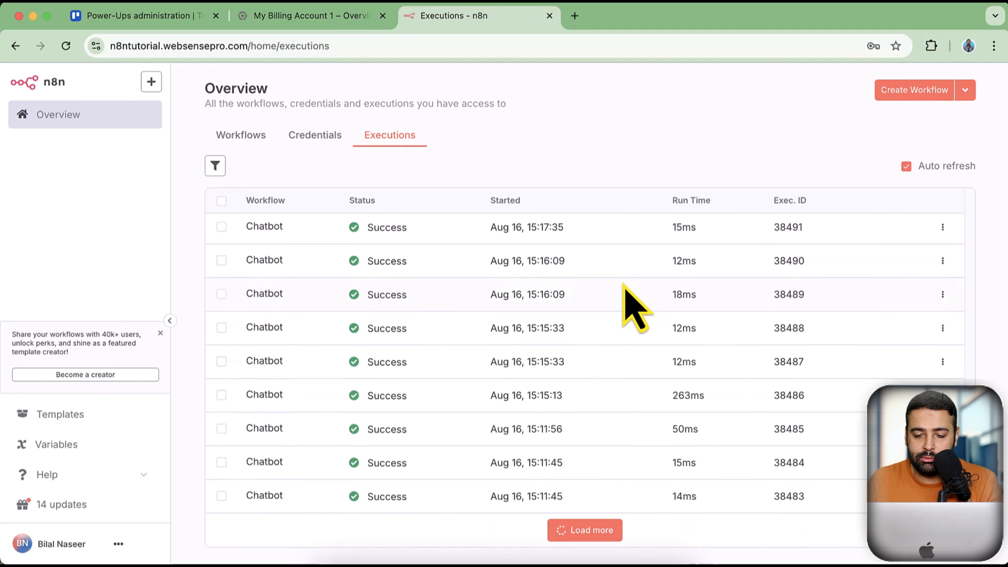
{"action": "scroll", "coordinate": [628, 296], "scroll_direction": "down", "scroll_amount": 5}
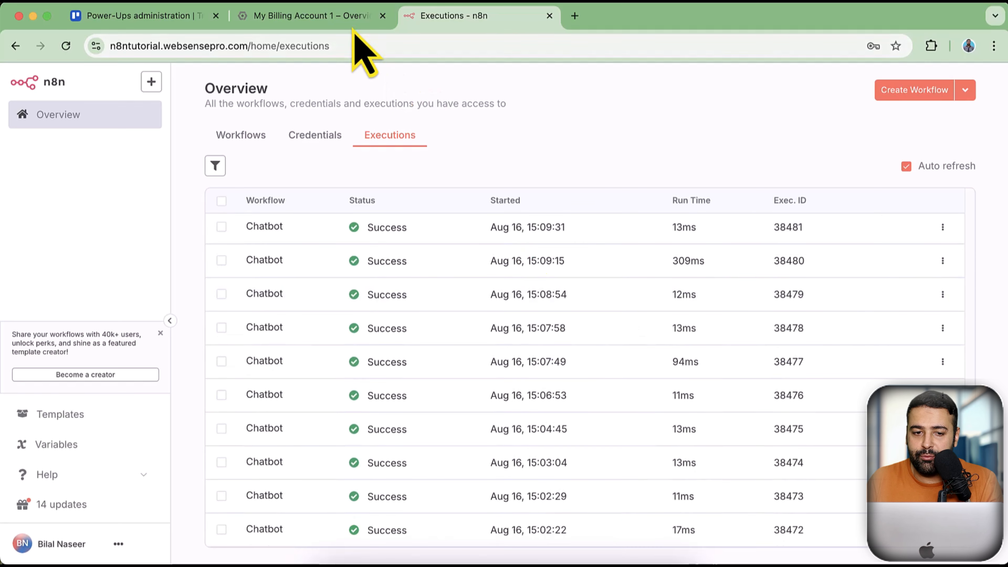
{"action": "left_click", "coordinate": [351, 18]}
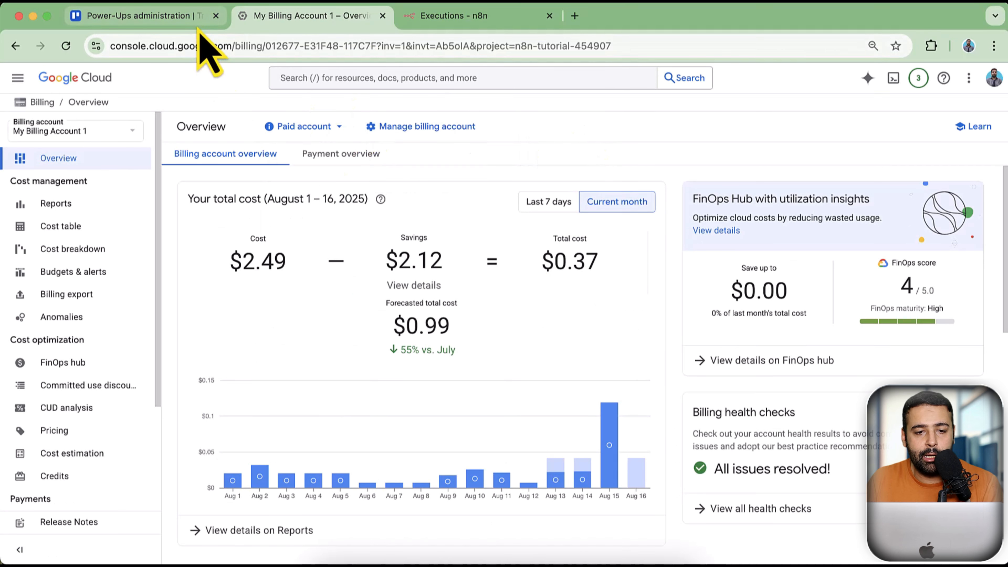
Revisit the Trello API key page, then focus the n8n credential's API Token field
{"action": "left_click", "coordinate": [200, 16]}
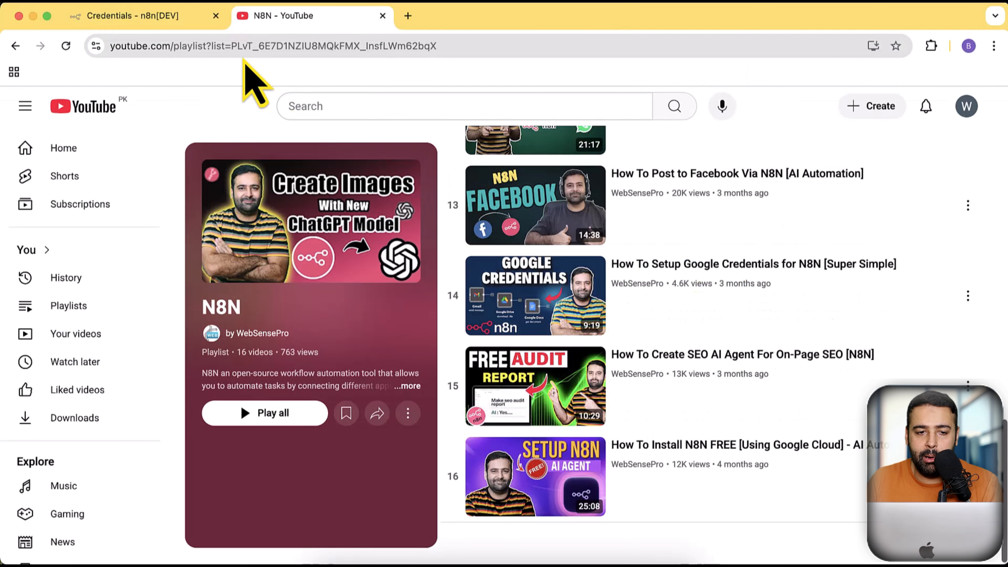
{"action": "left_click", "coordinate": [186, 18]}
{"action": "left_click", "coordinate": [402, 336]}
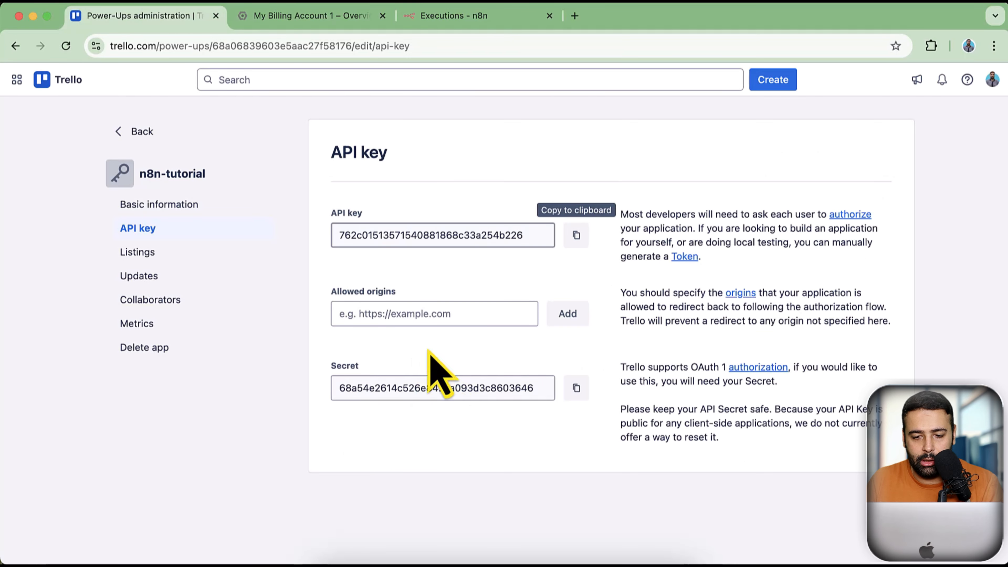
Generate and allow an API token for the n8n-tutorial app
{"action": "left_click", "coordinate": [686, 258]}
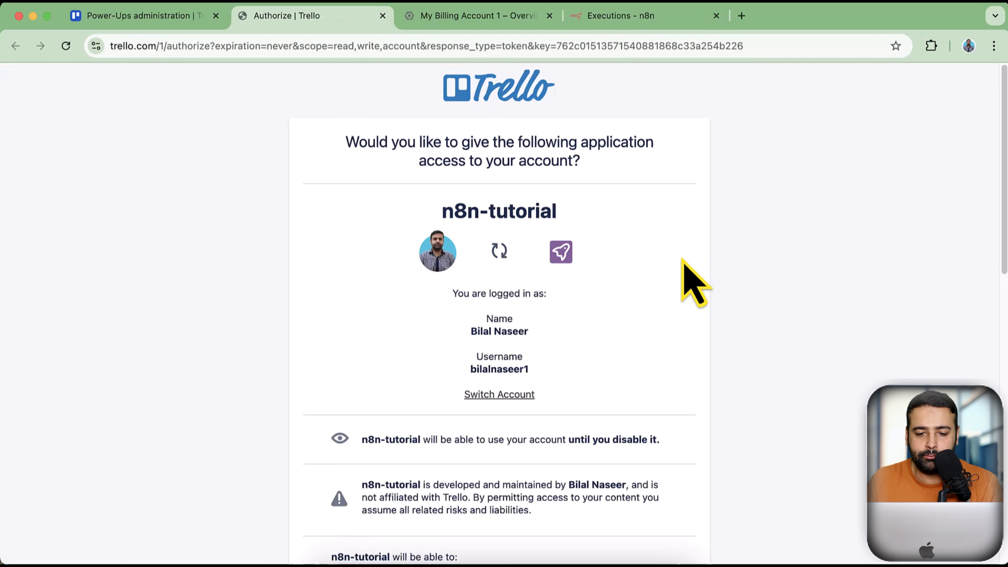
{"action": "scroll", "coordinate": [683, 261], "scroll_direction": "down", "scroll_amount": 15}
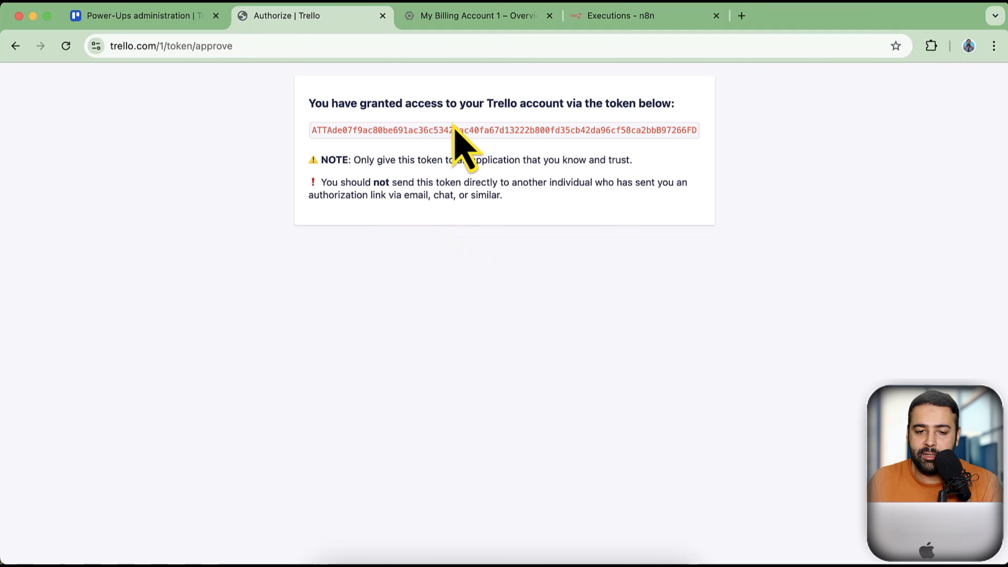
{"action": "left_click", "coordinate": [163, 20]}
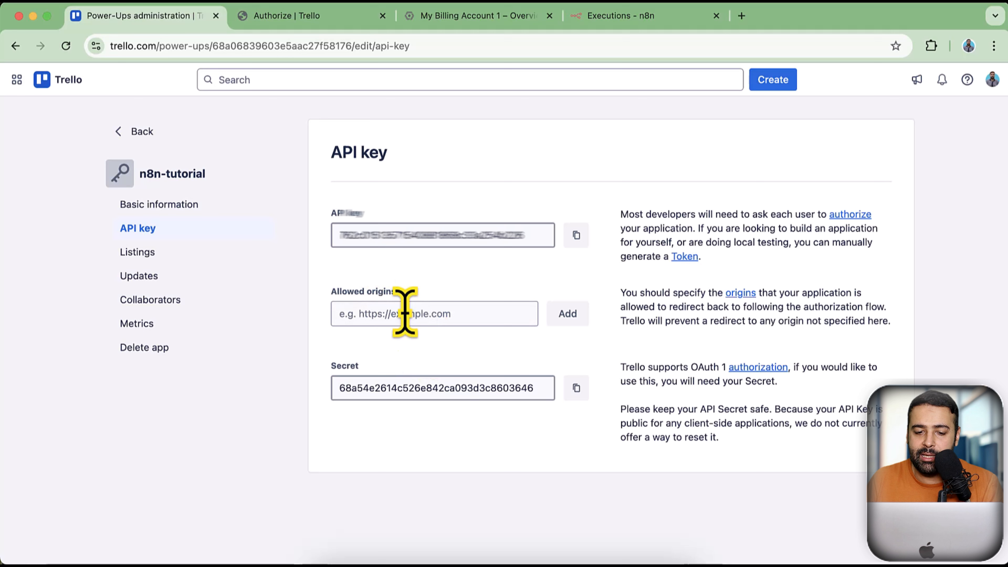
{"action": "left_click", "coordinate": [440, 321]}
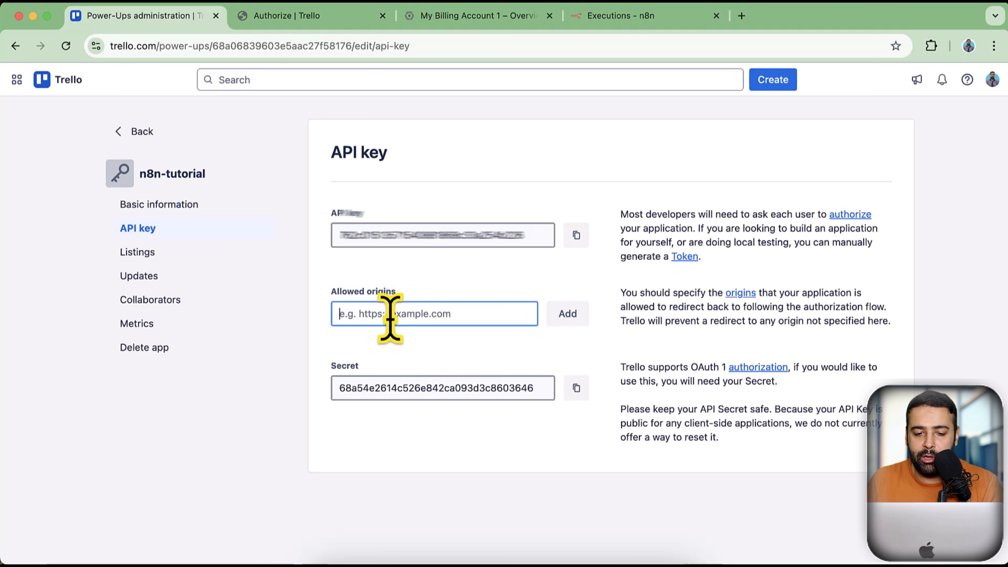
{"action": "type", "text": "localhost"}
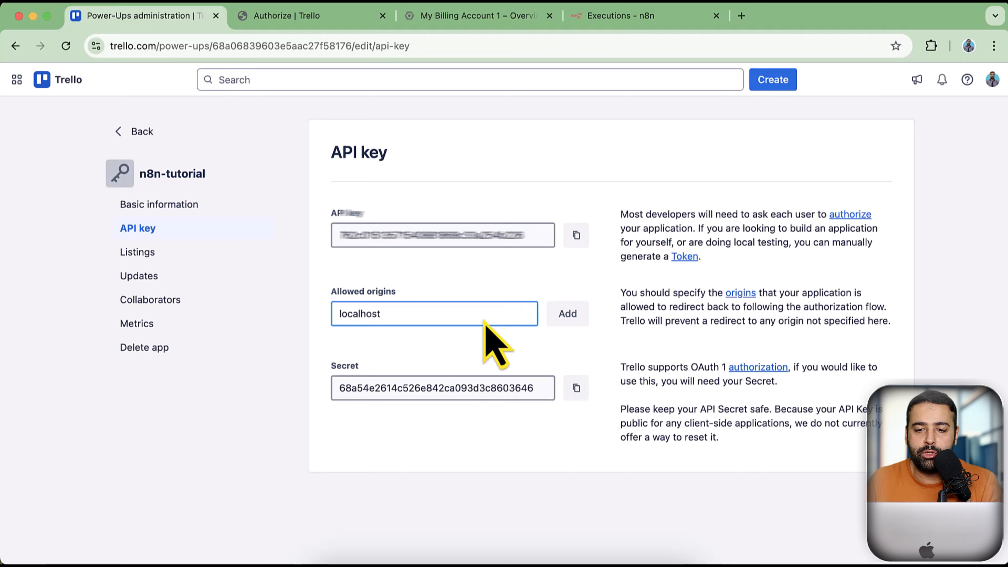
{"action": "key", "text": "super+grave"}
{"action": "key", "text": "super+grave"}
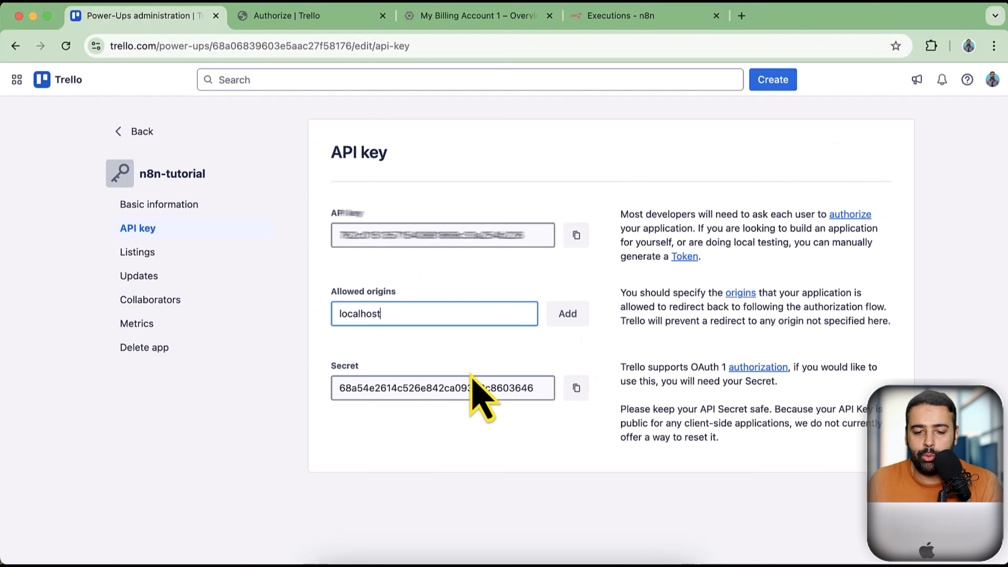
{"action": "left_click", "coordinate": [568, 320]}
{"action": "left_click", "coordinate": [459, 321]}
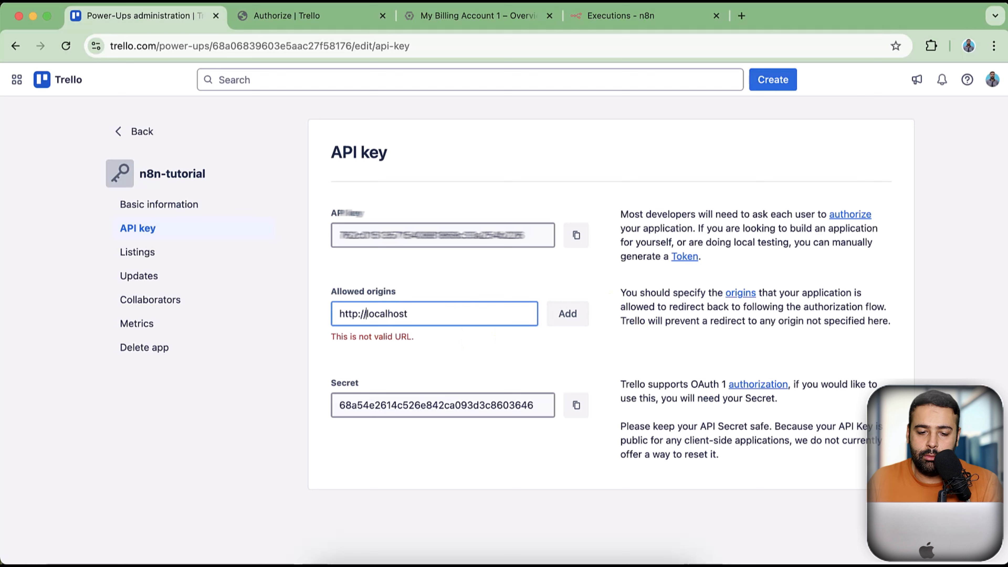
{"action": "left_click", "coordinate": [568, 314]}
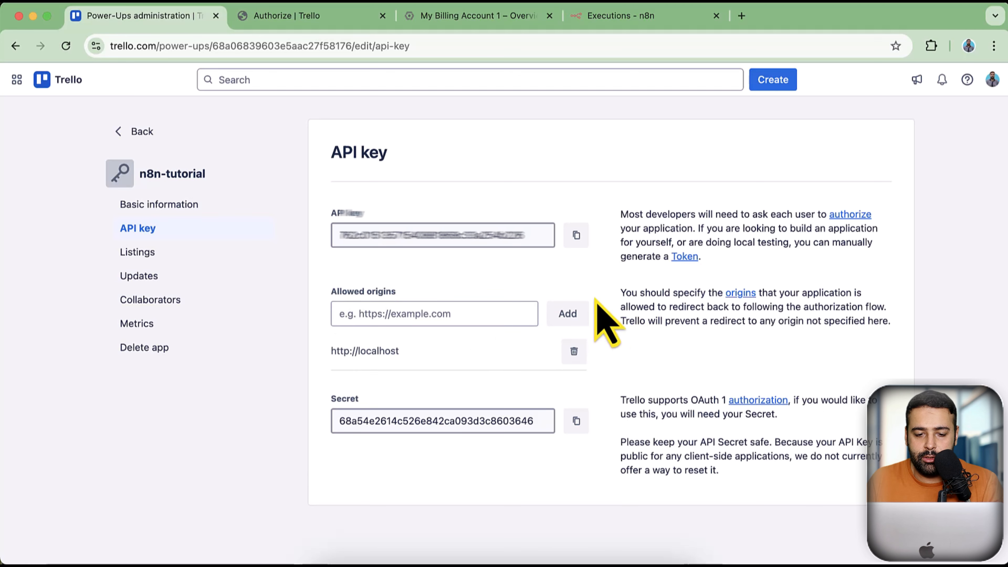
{"action": "left_click", "coordinate": [422, 316]}
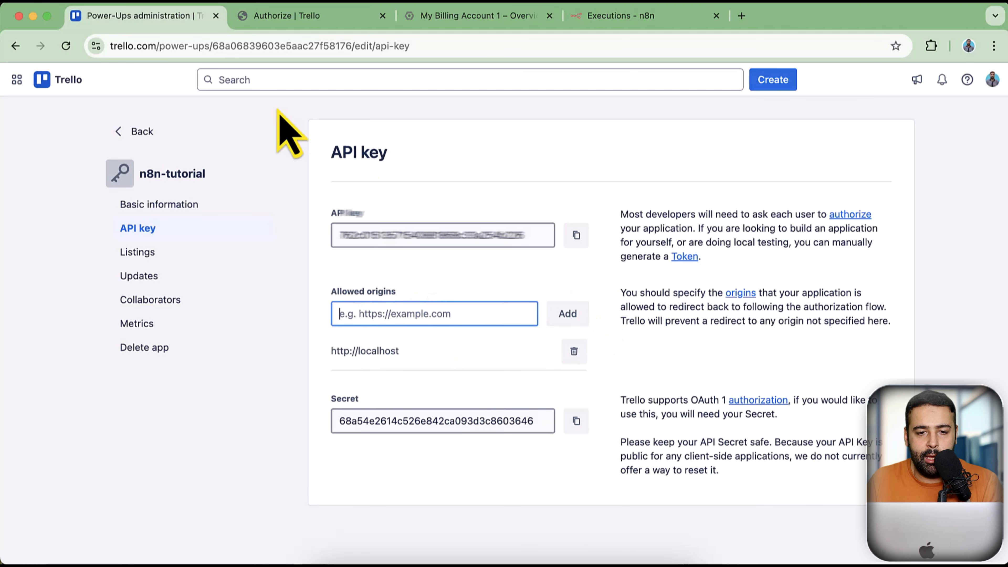
{"action": "left_click", "coordinate": [284, 18]}
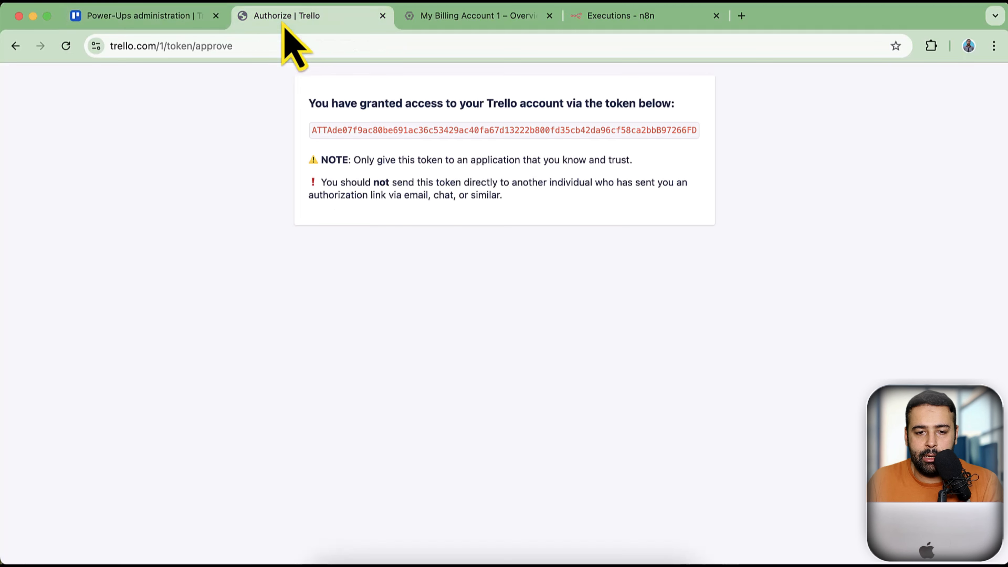
Paste the Trello token into n8n's API Token field and save, with a successful connection test
{"action": "double_click", "coordinate": [560, 131]}
{"action": "key", "text": "super+Tab"}
{"action": "left_click", "coordinate": [551, 338]}
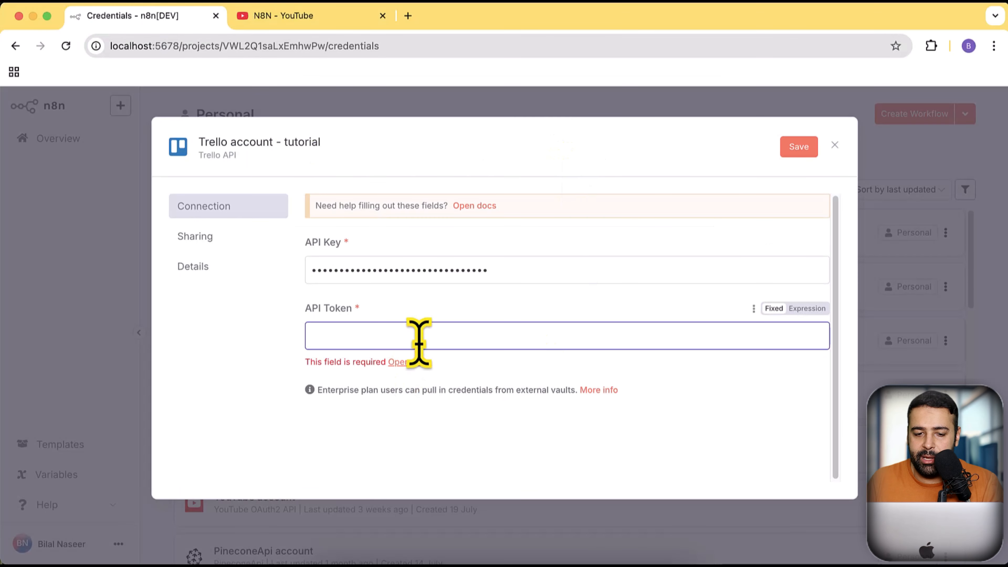
{"action": "key", "text": "super+v"}
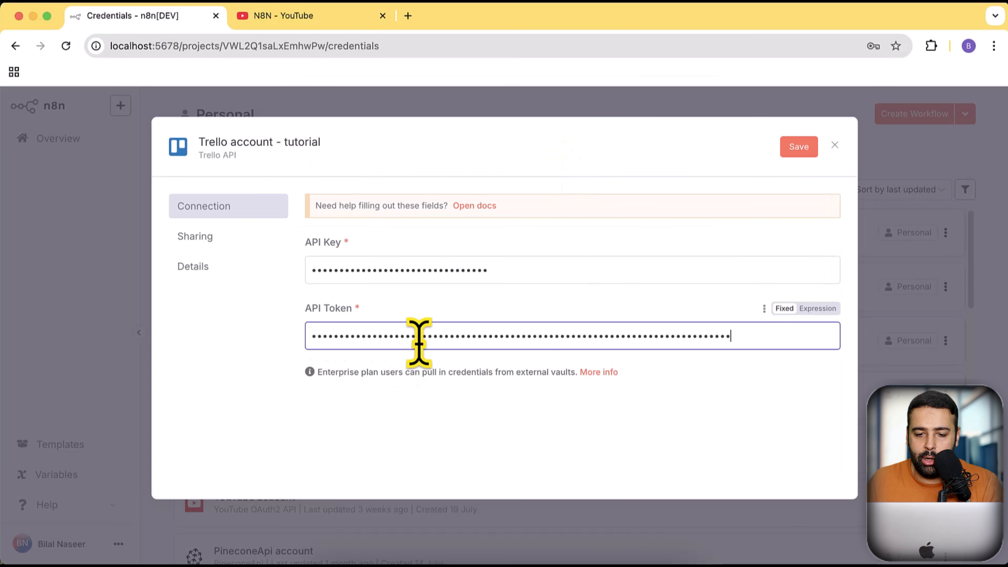
{"action": "left_click", "coordinate": [786, 153]}
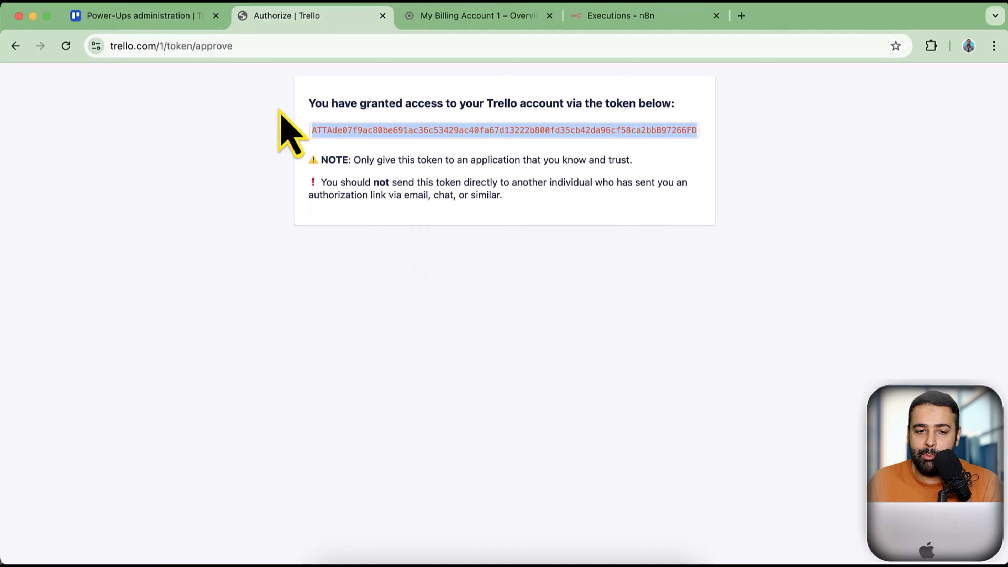
{"action": "left_click", "coordinate": [163, 23]}
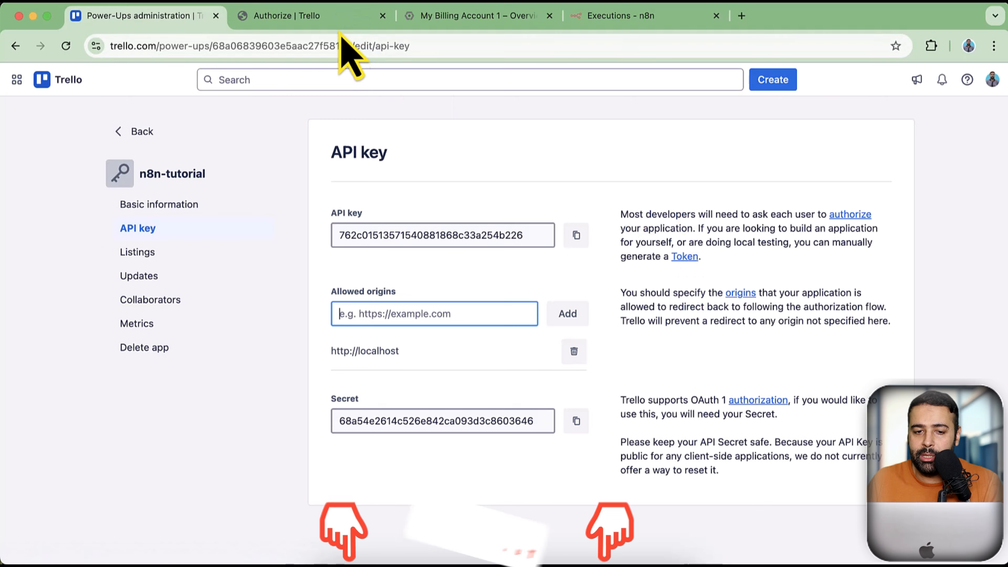
Look over the Trello token approval page, then go back to the API key page
{"action": "left_click", "coordinate": [341, 18]}
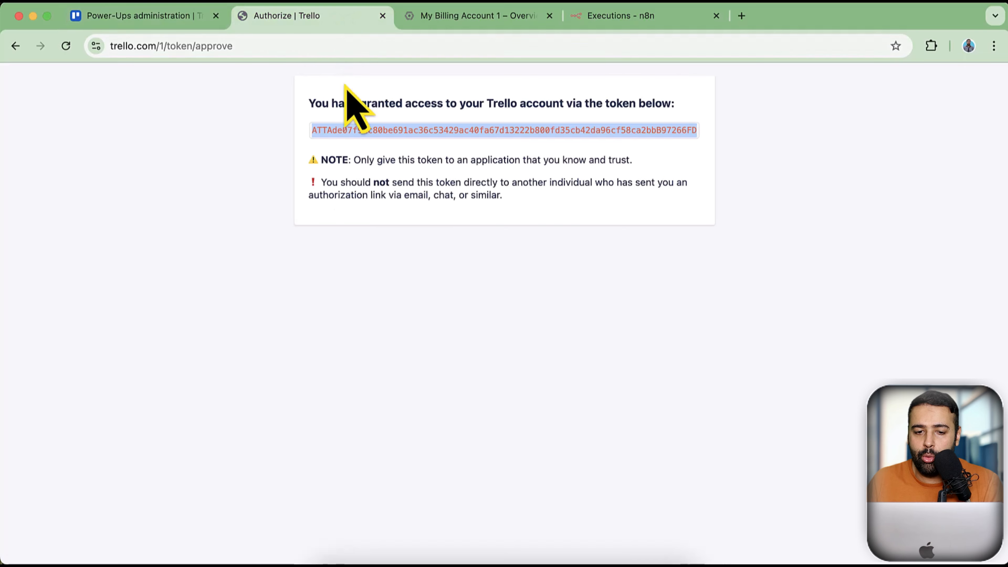
{"action": "left_click", "coordinate": [175, 18]}
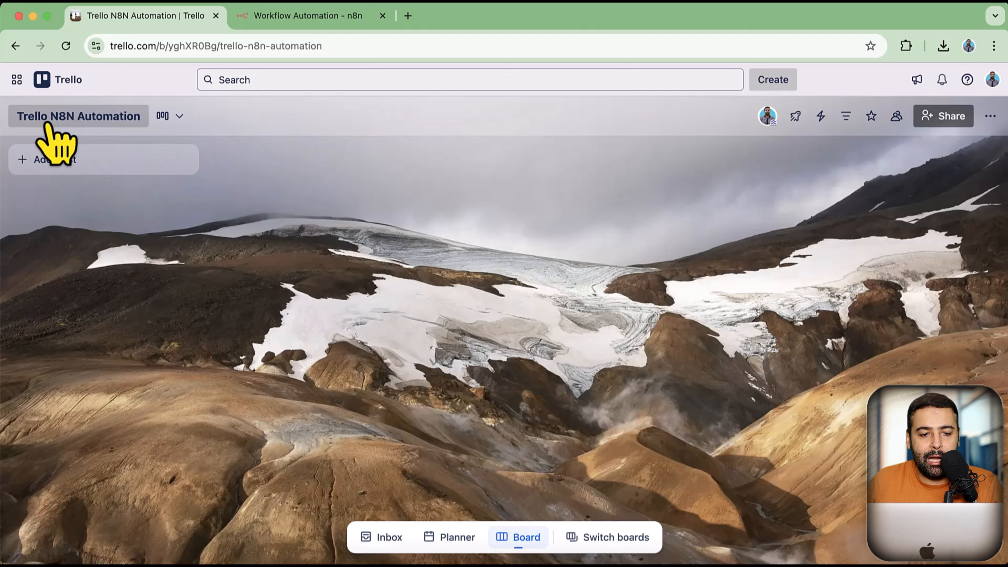
Add a Trello 'On new Trello event' trigger as the new workflow's first step, leaving Model ID blank
{"action": "left_click", "coordinate": [295, 17]}
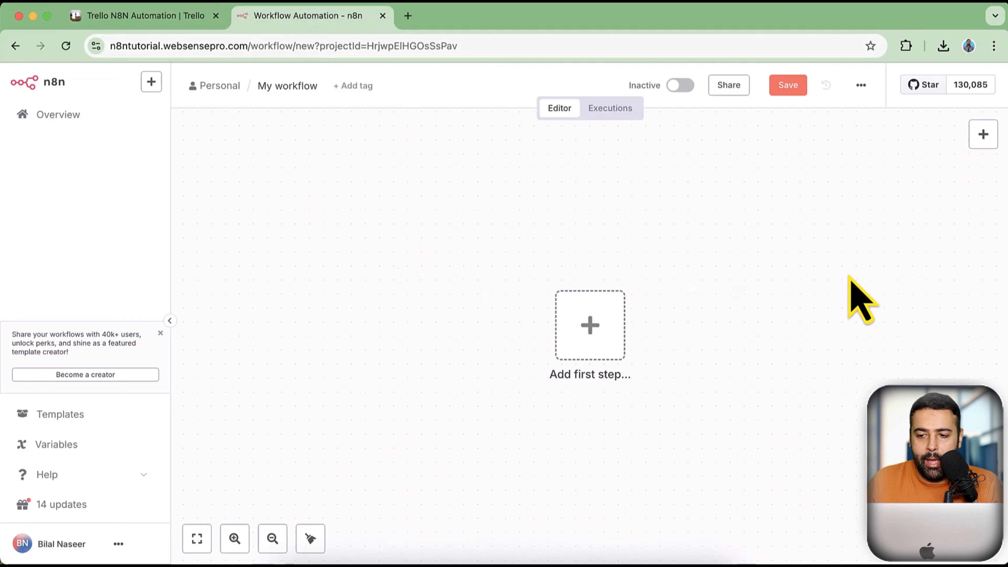
{"action": "left_click", "coordinate": [984, 137]}
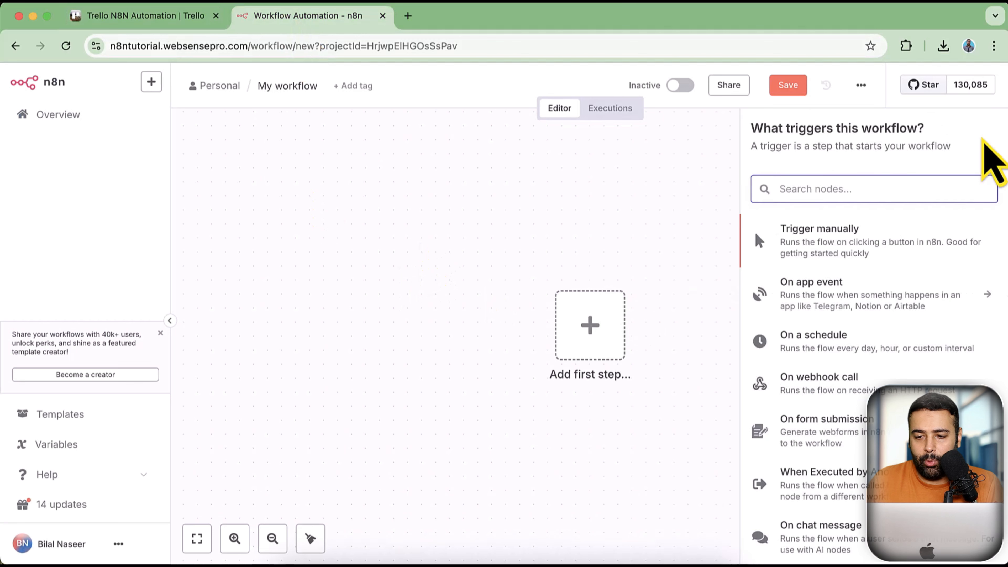
{"action": "type", "text": "trell"}
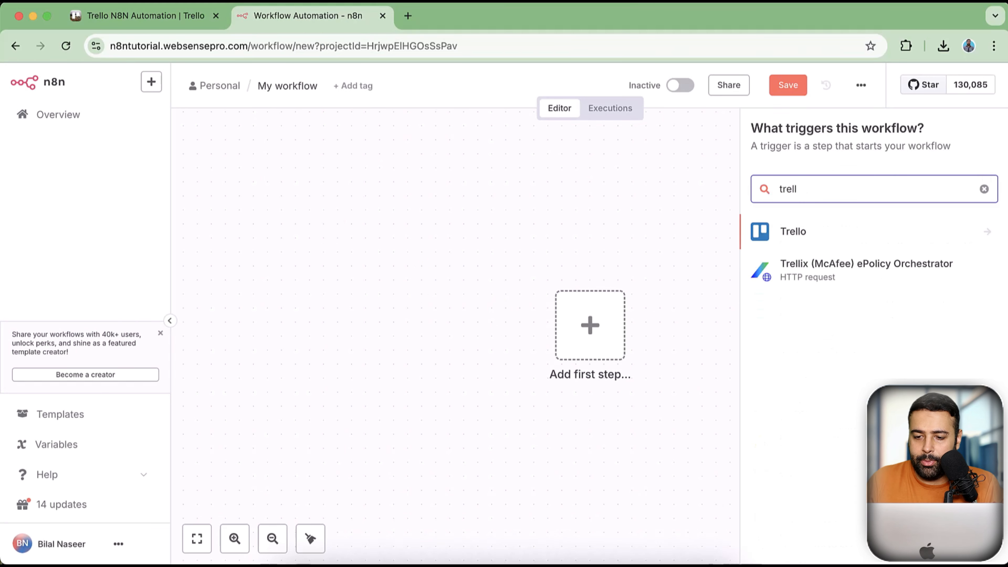
{"action": "left_click", "coordinate": [847, 239]}
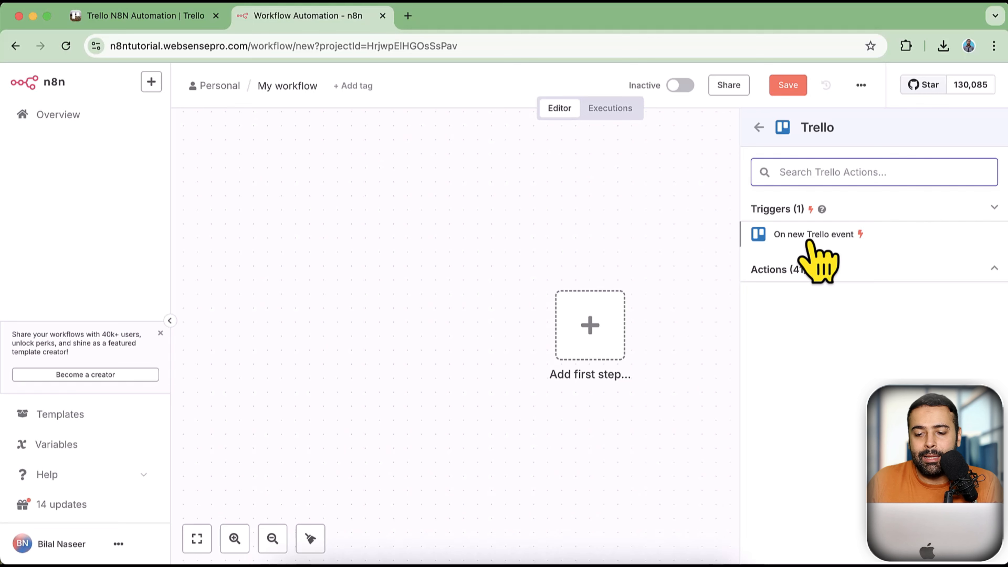
{"action": "left_click", "coordinate": [810, 238]}
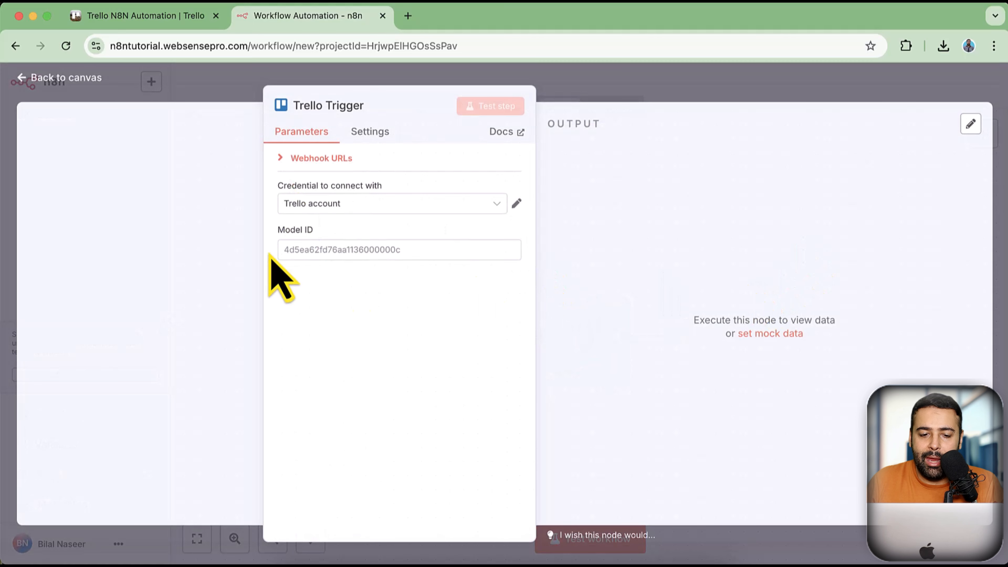
{"action": "left_click", "coordinate": [310, 249]}
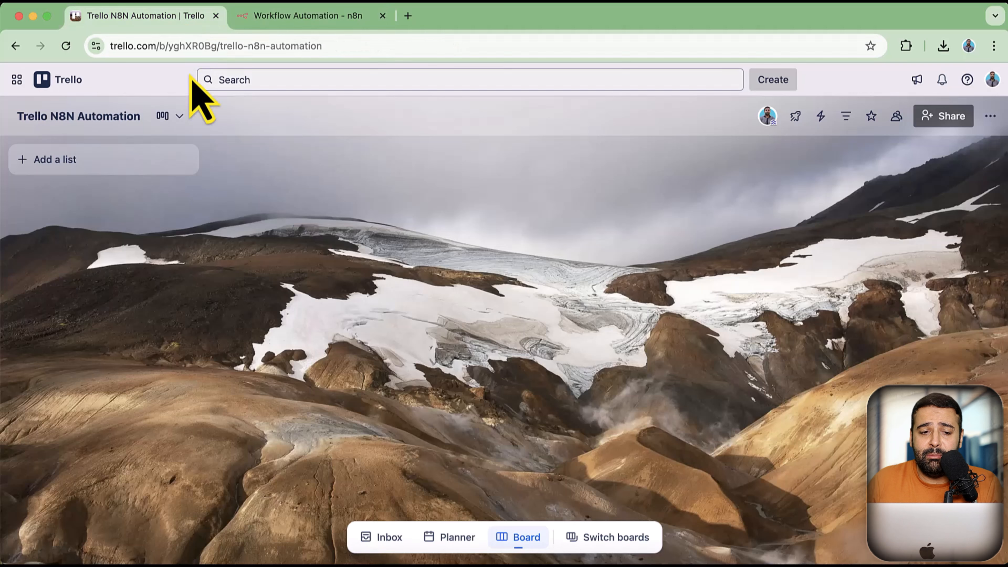
{"action": "left_click", "coordinate": [190, 19]}
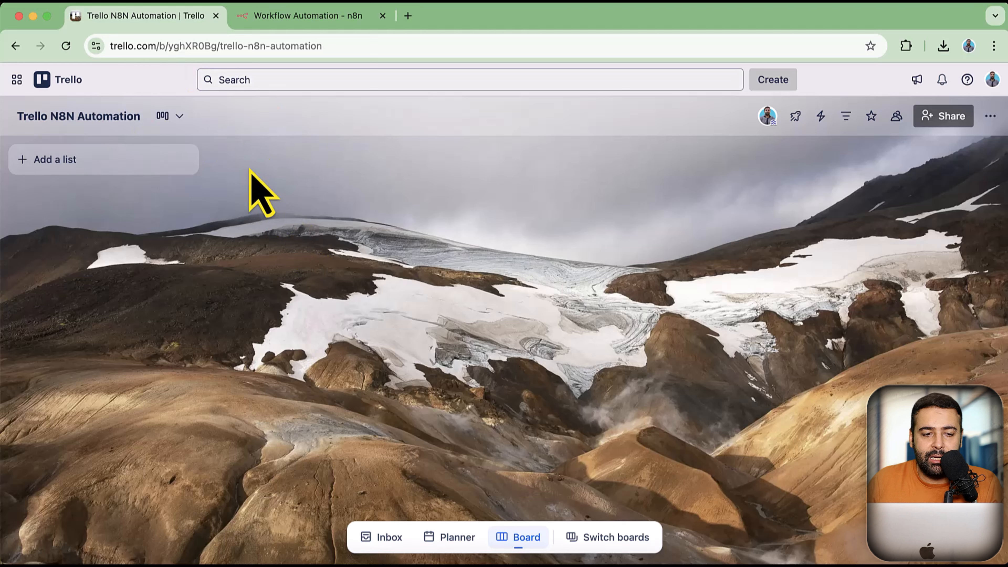
Create the 'List 1' list, add a 'First Card' card to it, and close the composer
{"action": "left_click", "coordinate": [39, 161]}
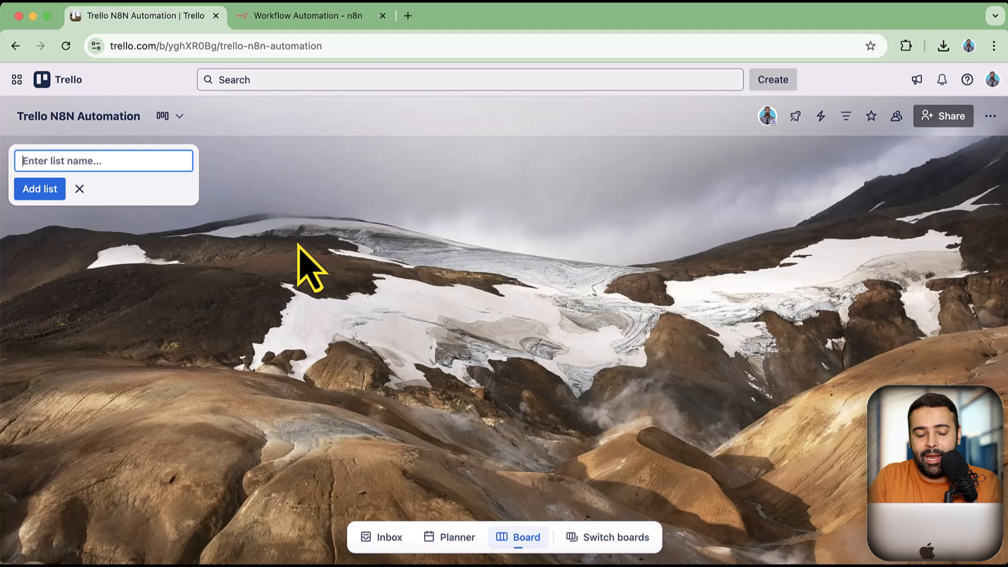
{"action": "key", "text": "Return"}
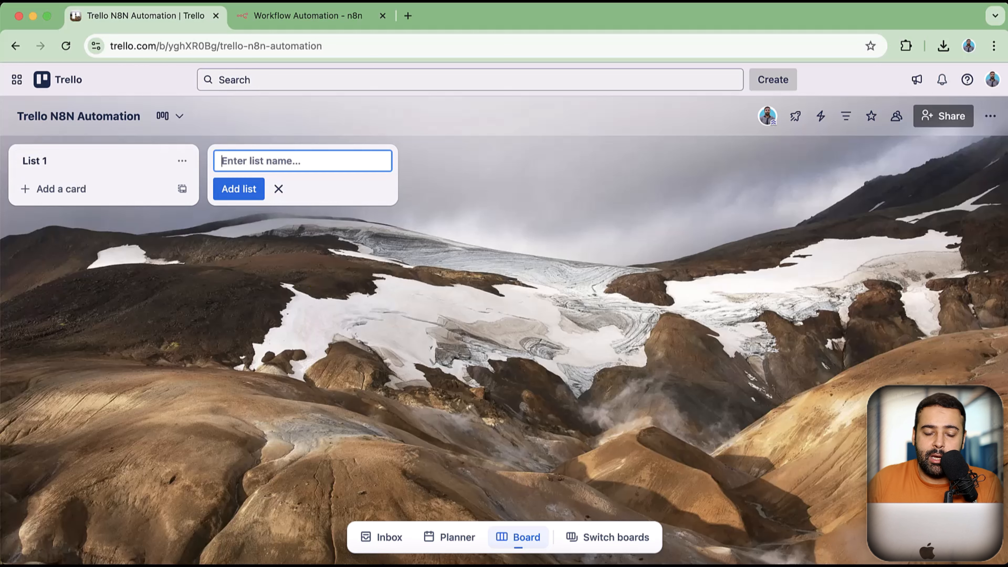
{"action": "left_click", "coordinate": [59, 189]}
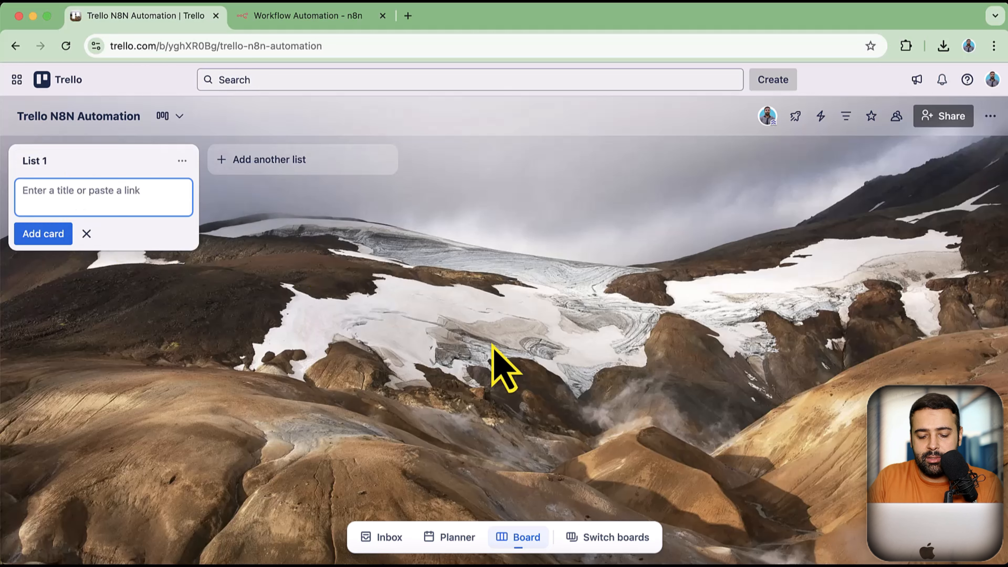
{"action": "type", "text": "First Card"}
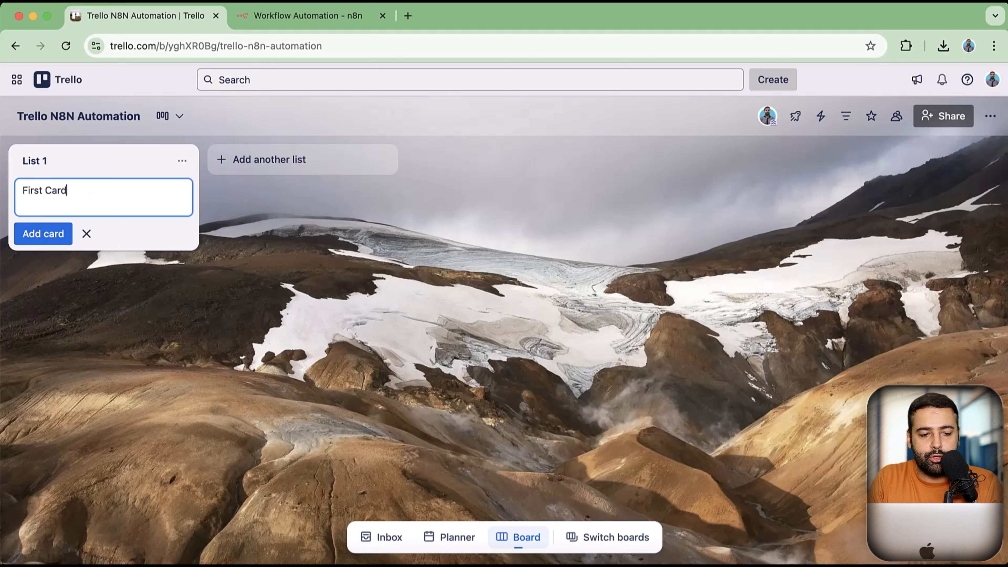
{"action": "key", "text": "Return"}
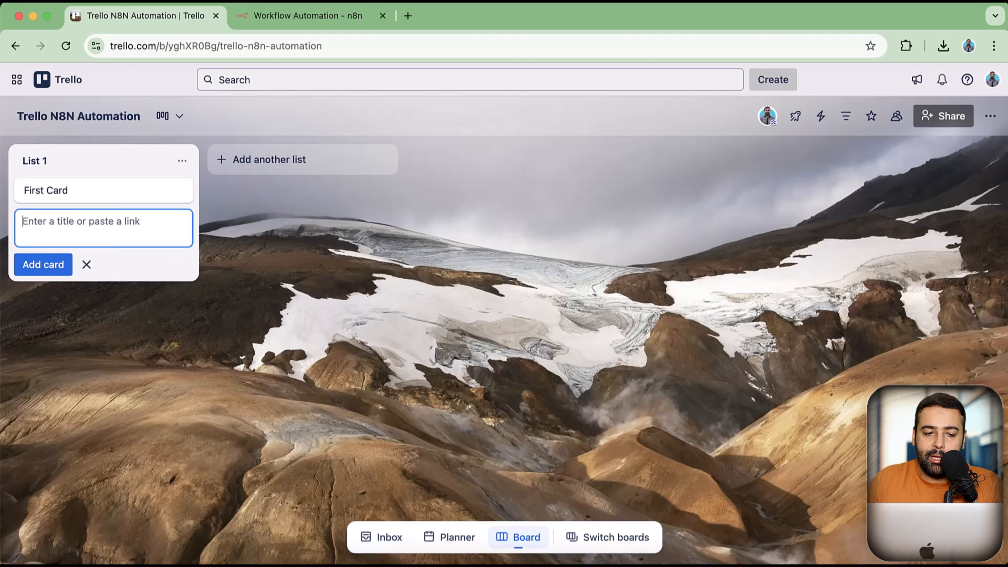
{"action": "left_click", "coordinate": [466, 348]}
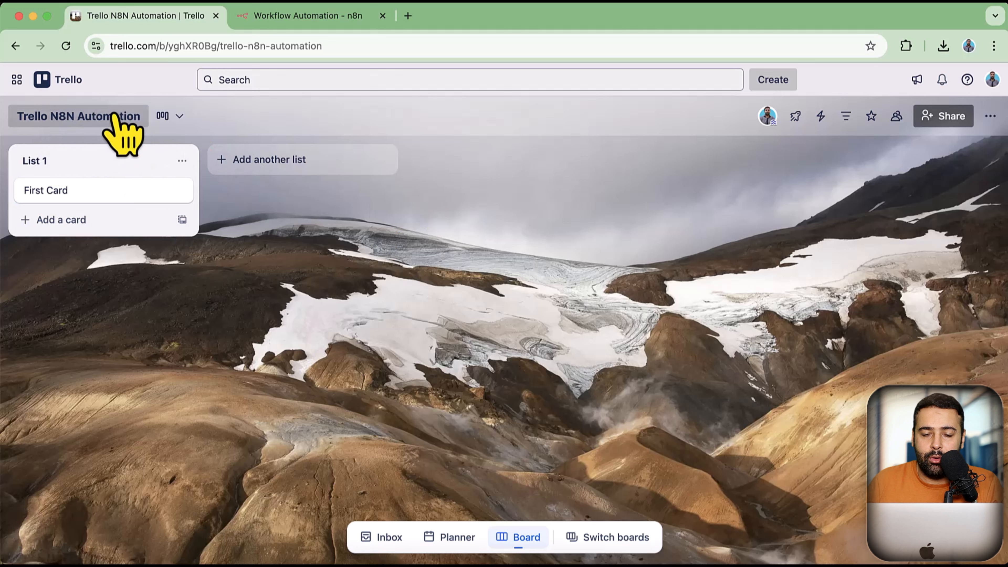
Export the board as JSON, downloading yghXR0Bg - trello-n8n-automation.json
{"action": "left_click", "coordinate": [990, 116]}
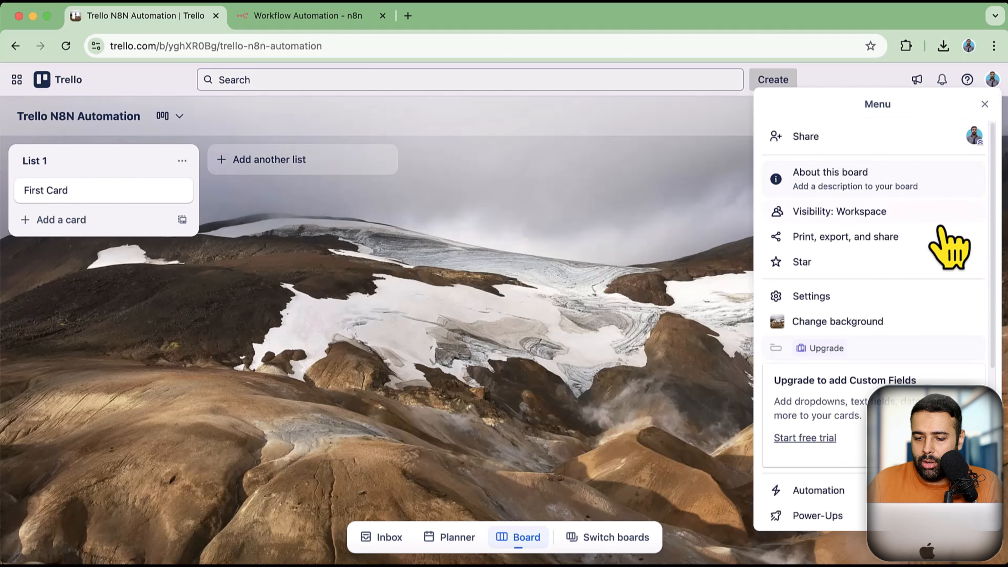
{"action": "scroll", "coordinate": [945, 254], "scroll_direction": "down", "scroll_amount": 6}
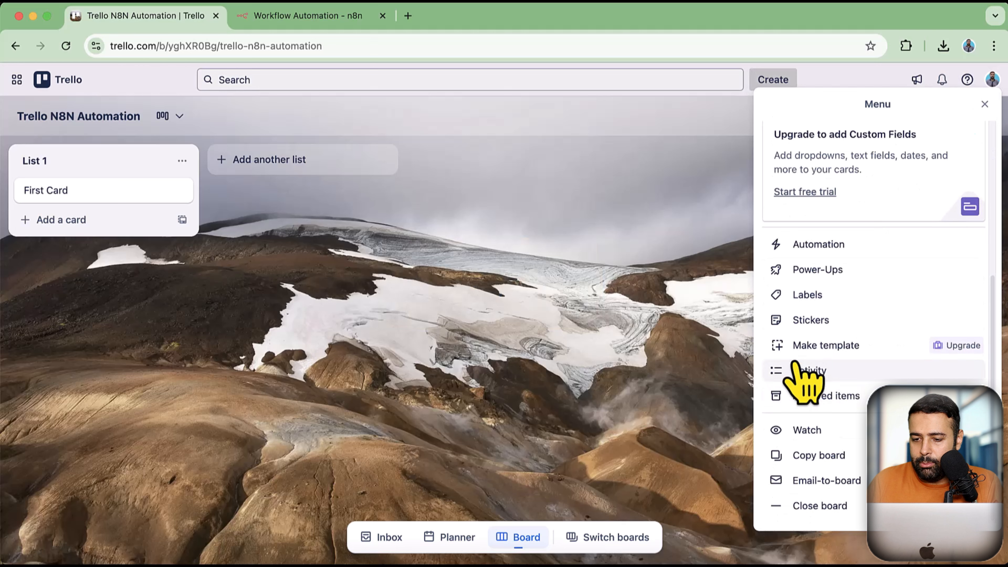
{"action": "scroll", "coordinate": [871, 441], "scroll_direction": "up", "scroll_amount": 2}
{"action": "scroll", "coordinate": [822, 270], "scroll_direction": "up", "scroll_amount": 5}
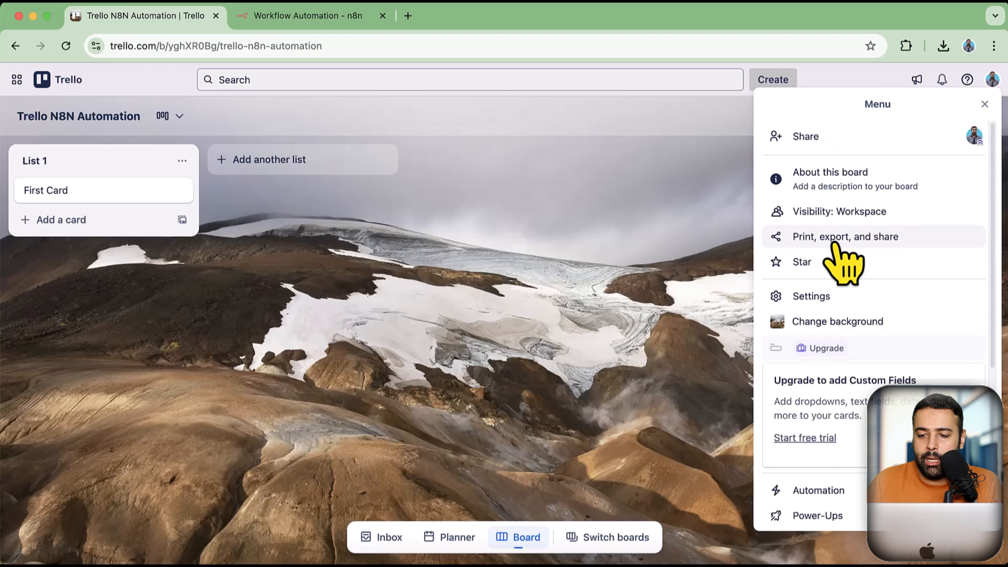
{"action": "left_click", "coordinate": [806, 239]}
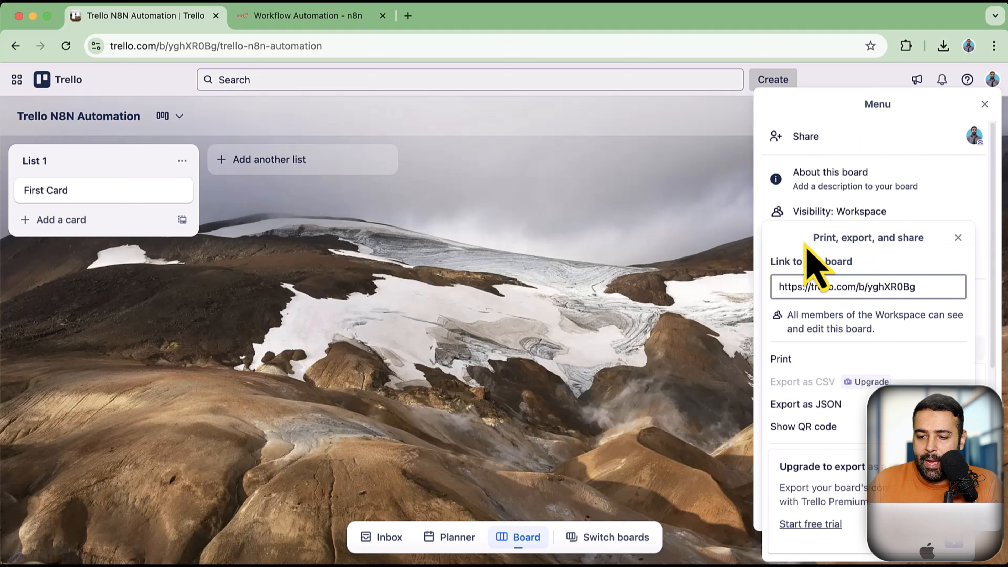
{"action": "left_click", "coordinate": [802, 413]}
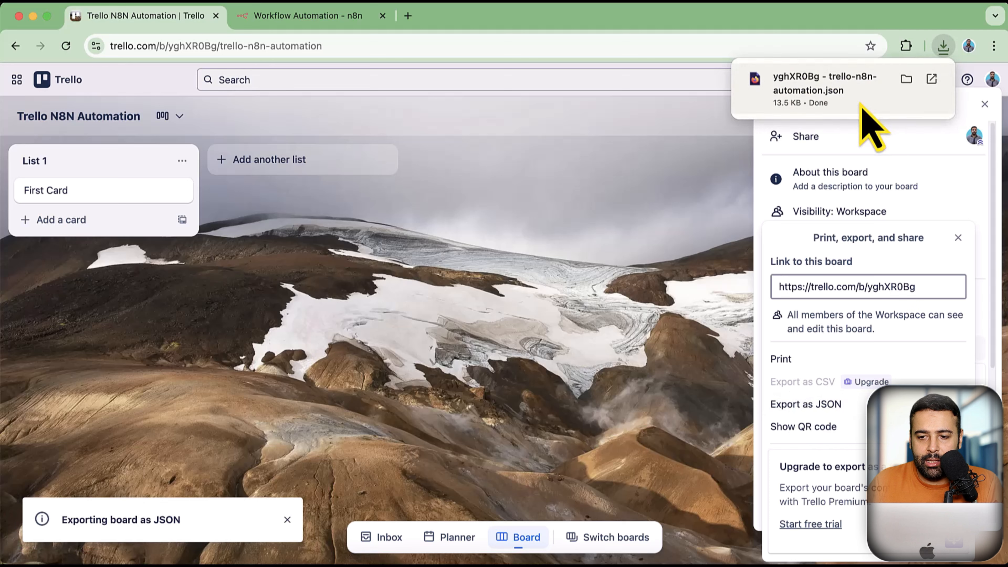
Open the downloaded JSON in Firefox and copy the board's id value
{"action": "left_click", "coordinate": [931, 80]}
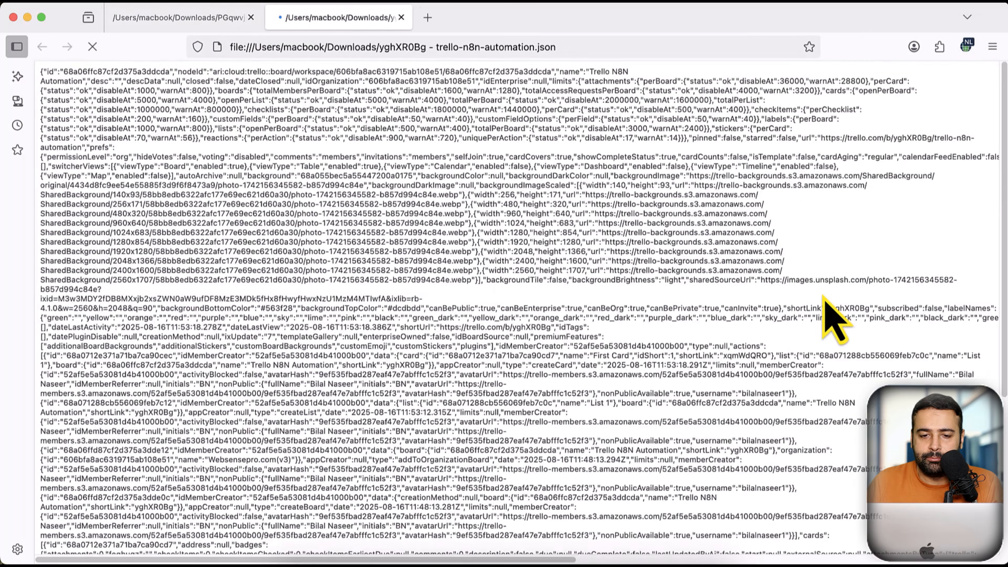
{"action": "scroll", "coordinate": [392, 254], "scroll_direction": "down", "scroll_amount": 1}
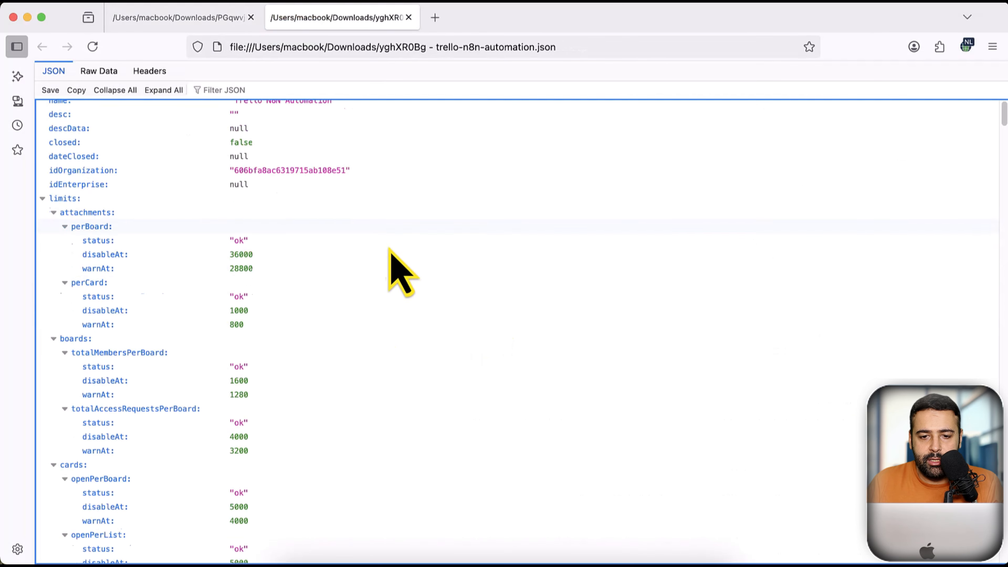
{"action": "scroll", "coordinate": [395, 274], "scroll_direction": "up", "scroll_amount": 1}
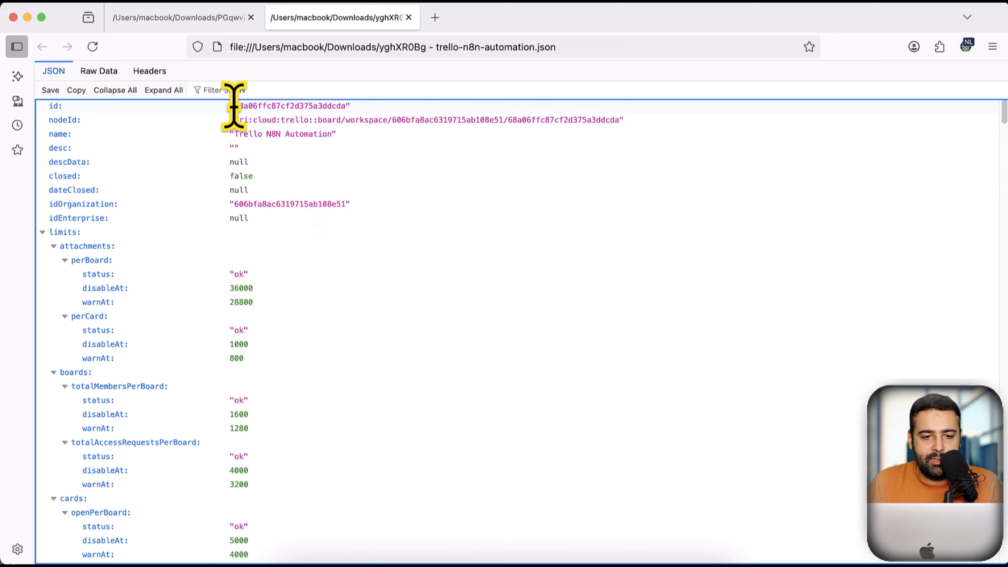
{"action": "left_click_drag", "start_coordinate": [234, 105], "coordinate": [349, 104]}
{"action": "key", "text": "super+c"}
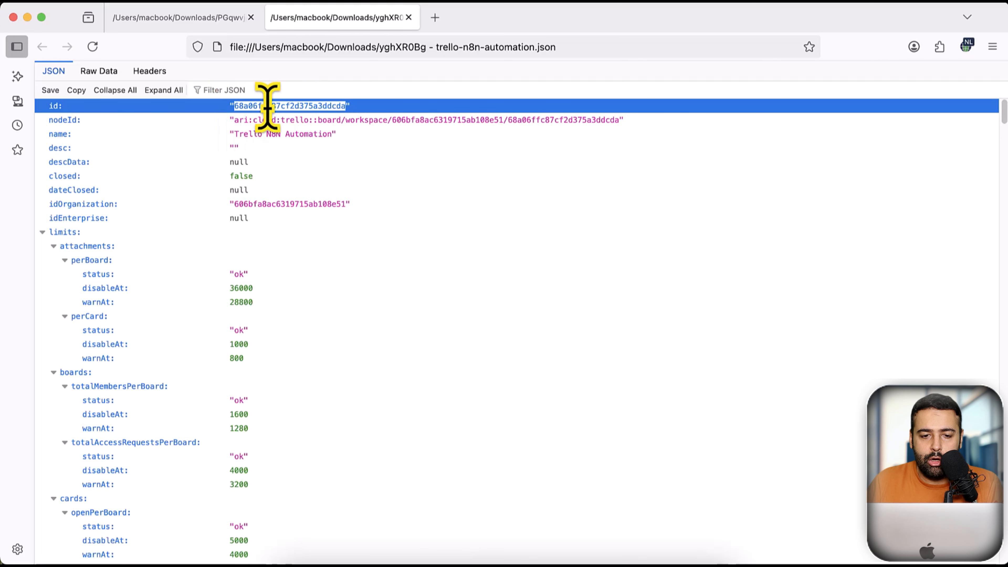
{"action": "key", "text": "super+Tab"}
{"action": "left_click", "coordinate": [336, 44]}
Paste the copied board id into the Trello Trigger's Model ID and start listening for a test event
{"action": "left_click", "coordinate": [335, 16]}
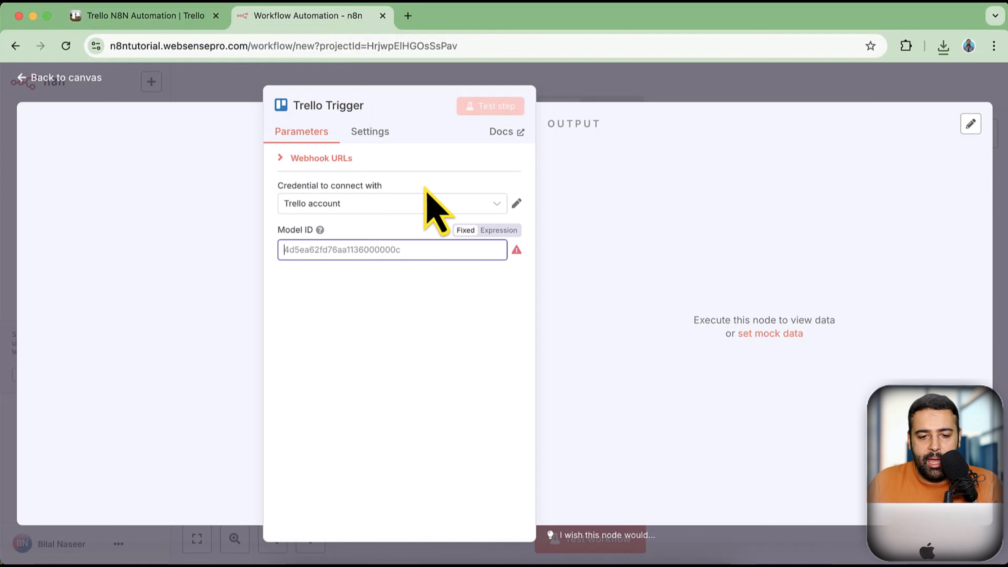
{"action": "left_click", "coordinate": [344, 250]}
{"action": "key", "text": "super+v"}
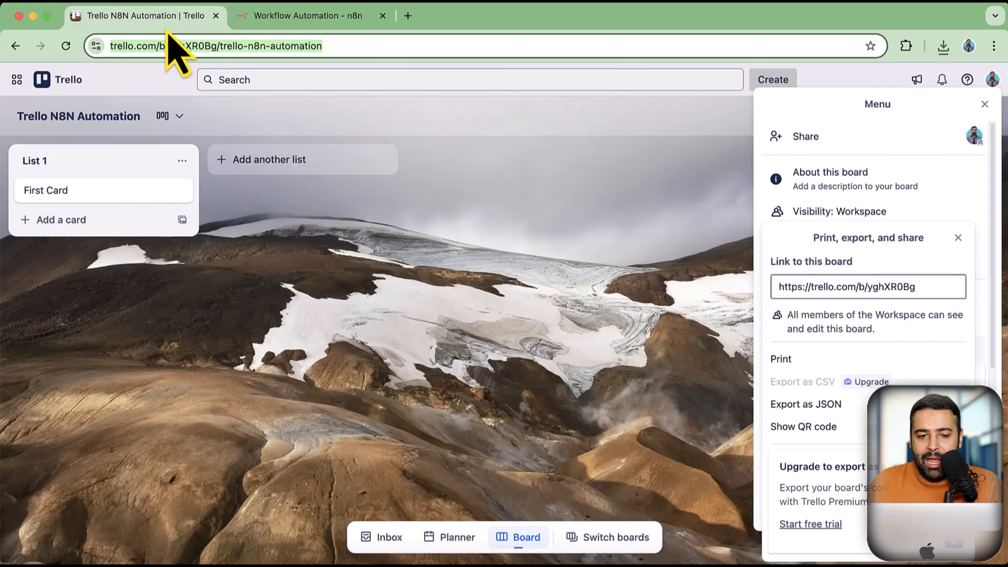
{"action": "left_click", "coordinate": [164, 27]}
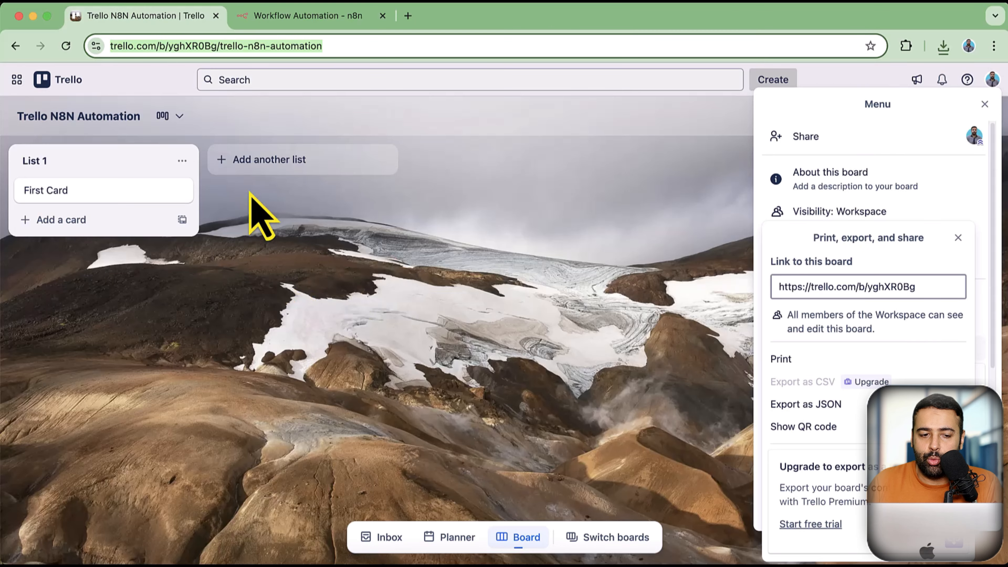
{"action": "left_click", "coordinate": [308, 16]}
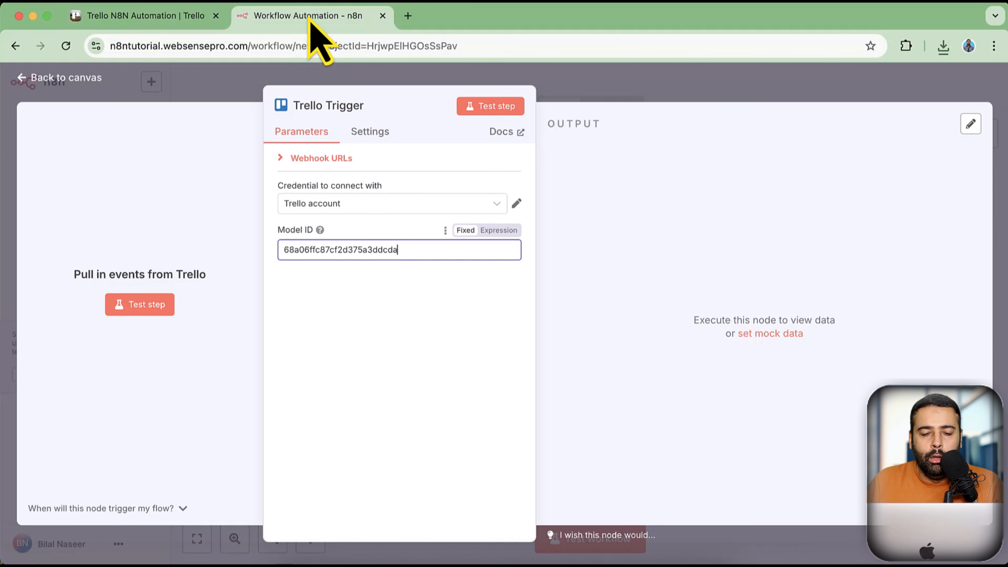
{"action": "left_click", "coordinate": [140, 311]}
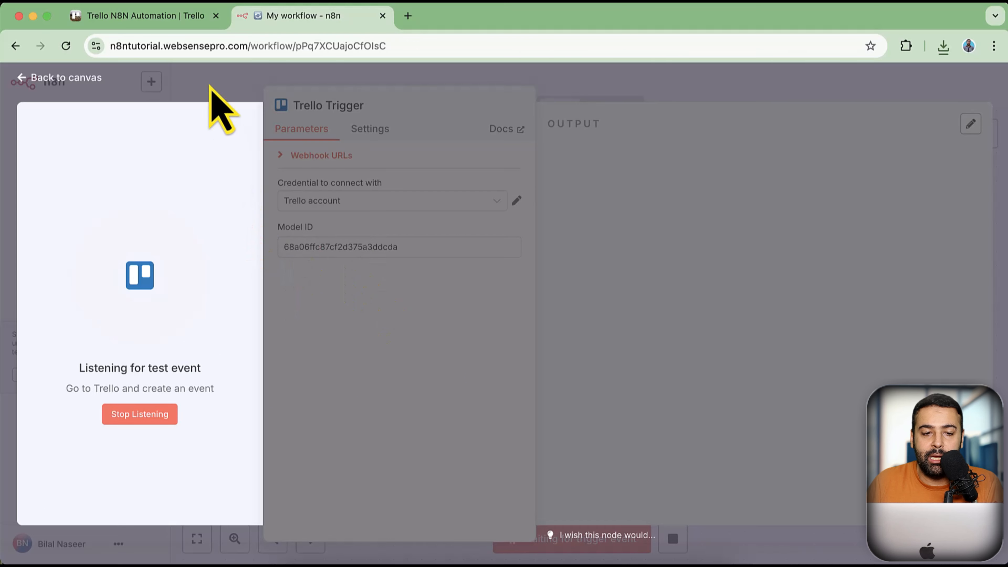
{"action": "left_click", "coordinate": [186, 20]}
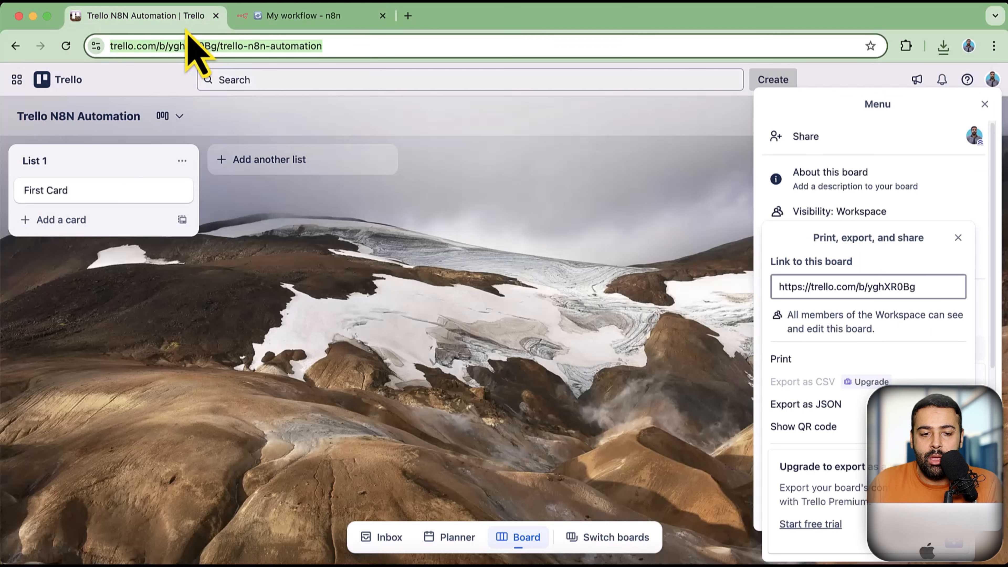
Add a 'New List' list to the board to fire the waiting Trello Trigger
{"action": "left_click", "coordinate": [273, 161]}
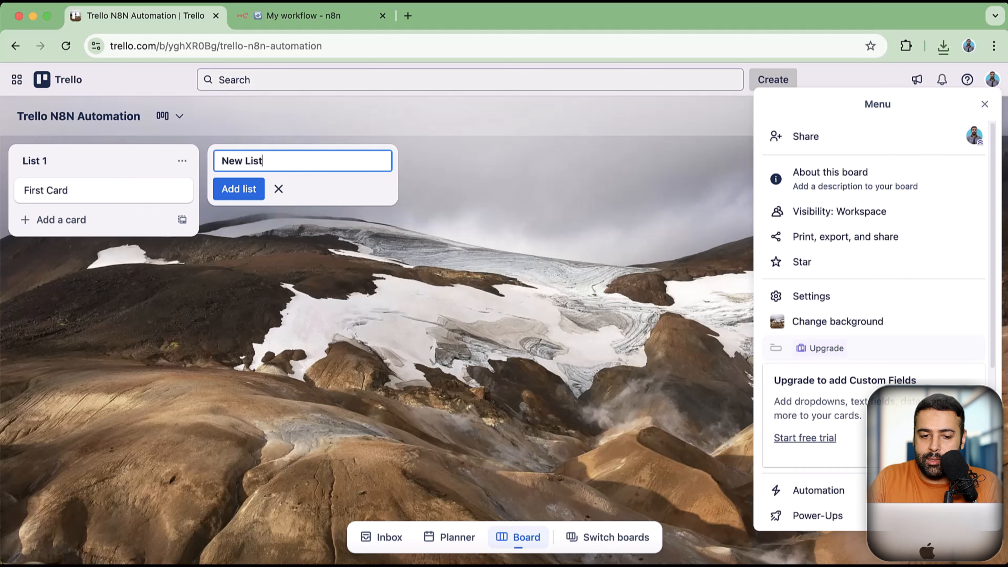
{"action": "key", "text": "Return"}
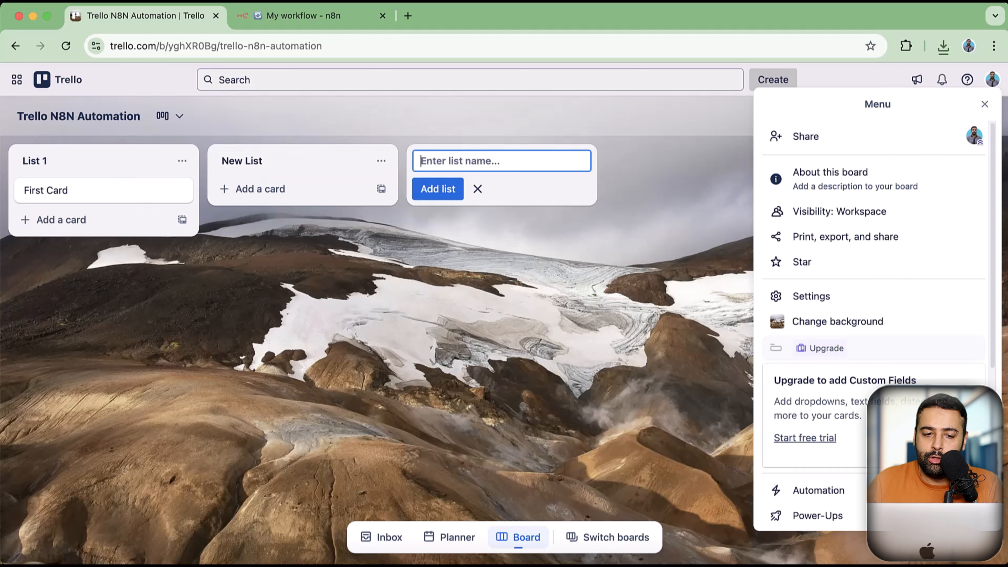
{"action": "left_click", "coordinate": [300, 21]}
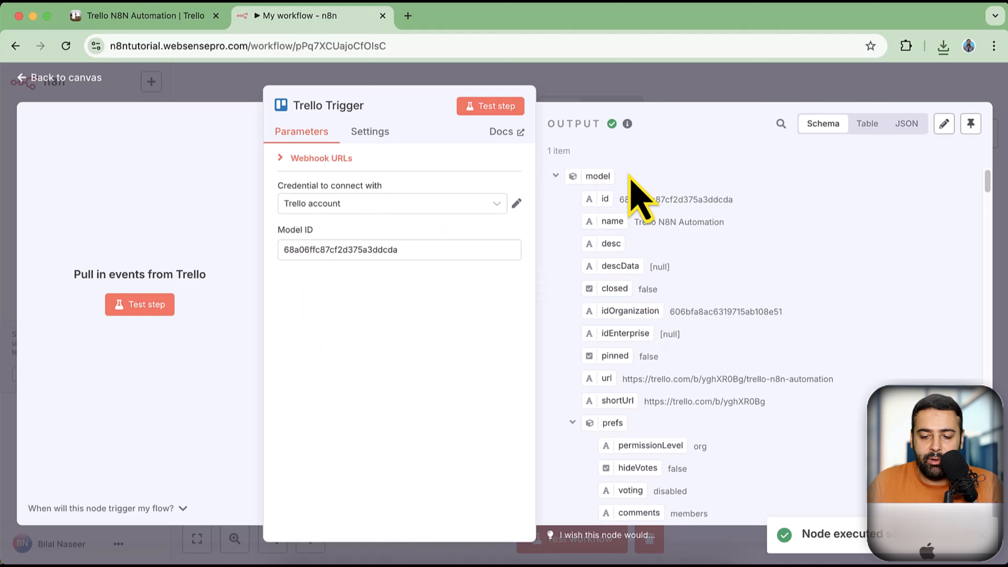
Scroll through the trigger's createList output and compare it with New List on the Trello board
{"action": "scroll", "coordinate": [766, 222], "scroll_direction": "down", "scroll_amount": 5}
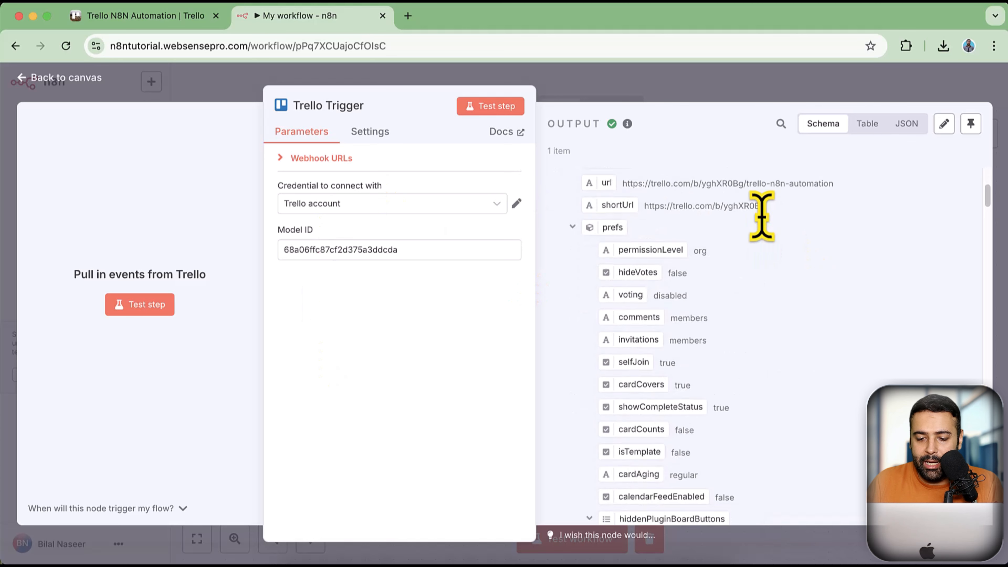
{"action": "scroll", "coordinate": [774, 254], "scroll_direction": "down", "scroll_amount": 8}
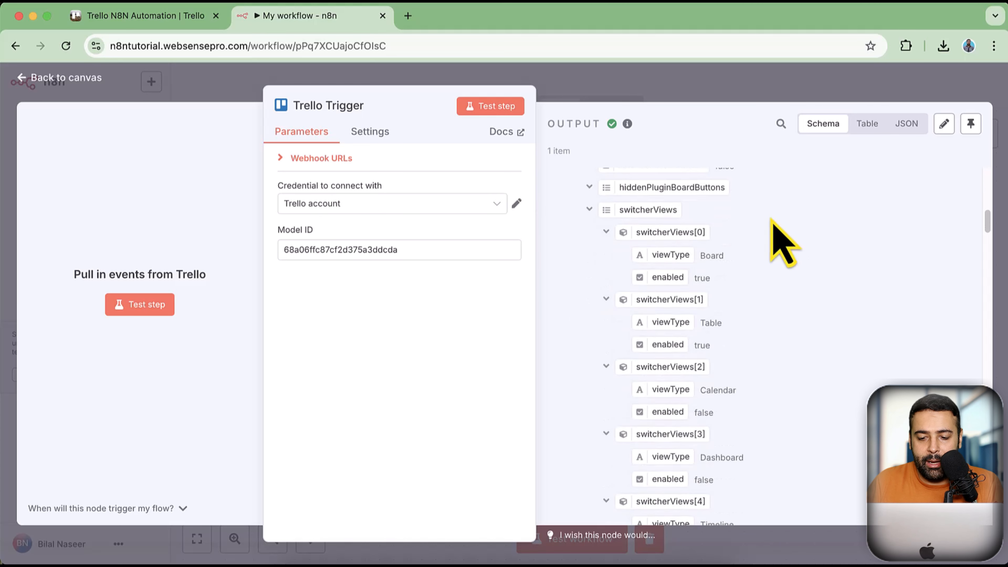
{"action": "scroll", "coordinate": [772, 222], "scroll_direction": "down", "scroll_amount": 8}
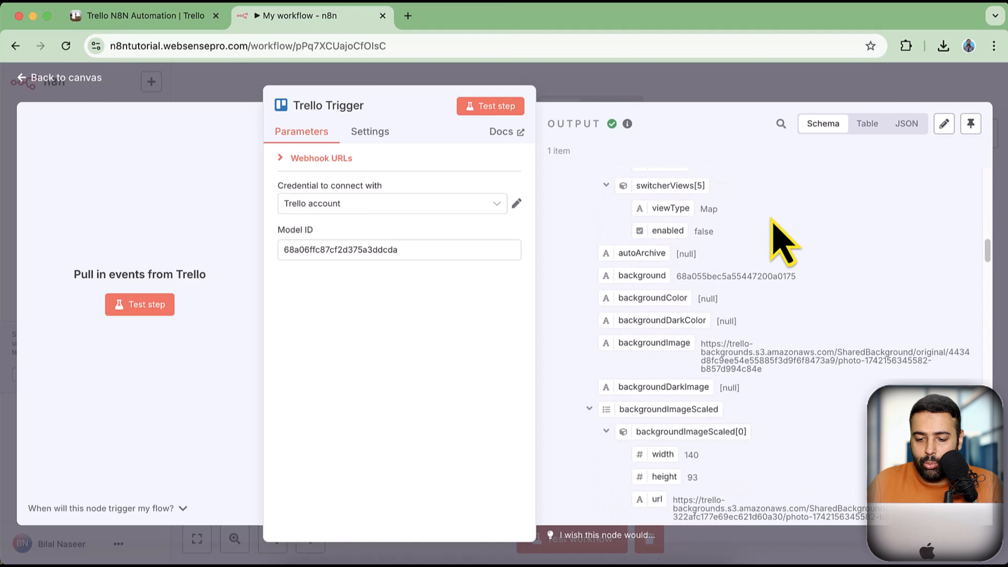
{"action": "scroll", "coordinate": [778, 246], "scroll_direction": "down", "scroll_amount": 10}
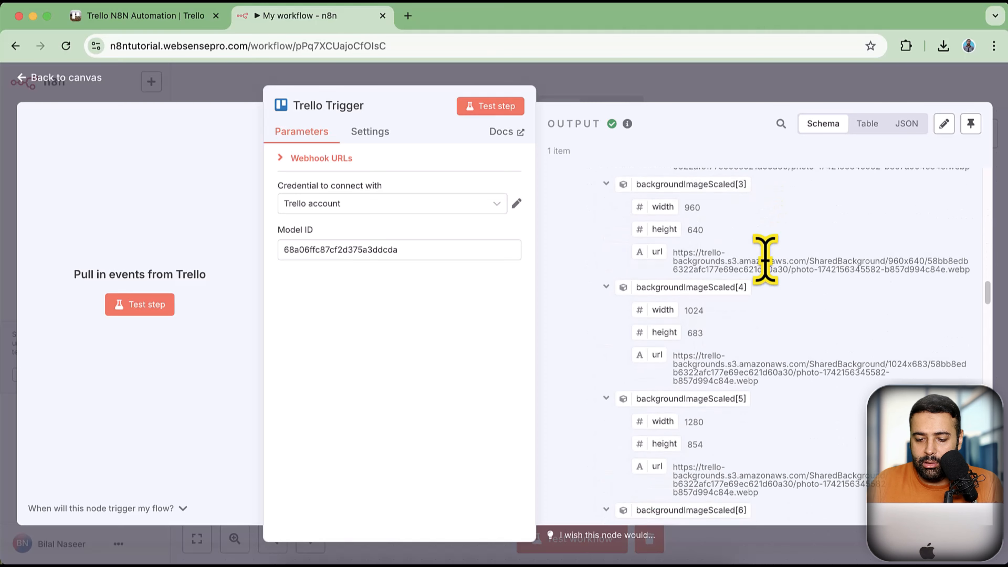
{"action": "scroll", "coordinate": [770, 254], "scroll_direction": "down", "scroll_amount": 10}
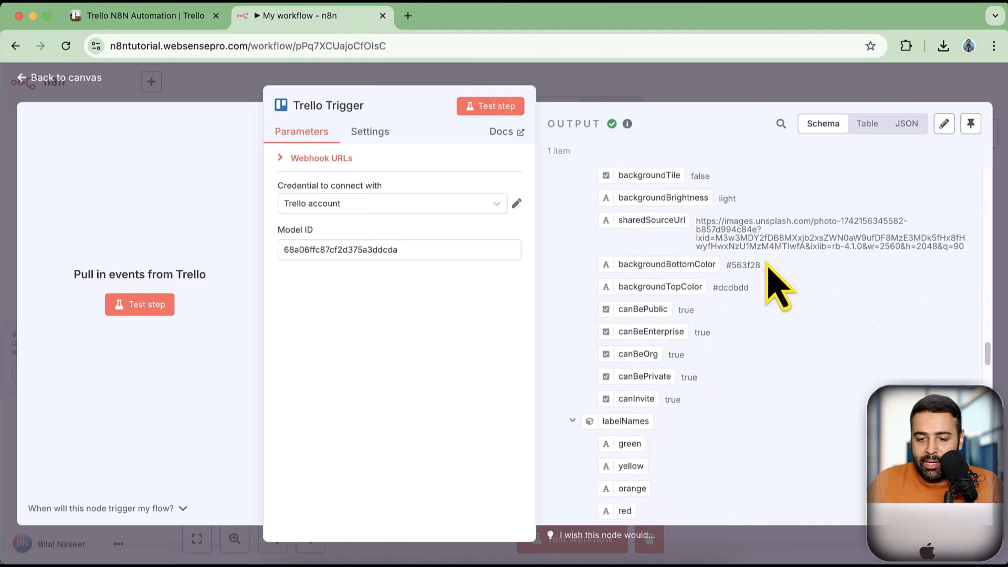
{"action": "scroll", "coordinate": [760, 279], "scroll_direction": "down", "scroll_amount": 10}
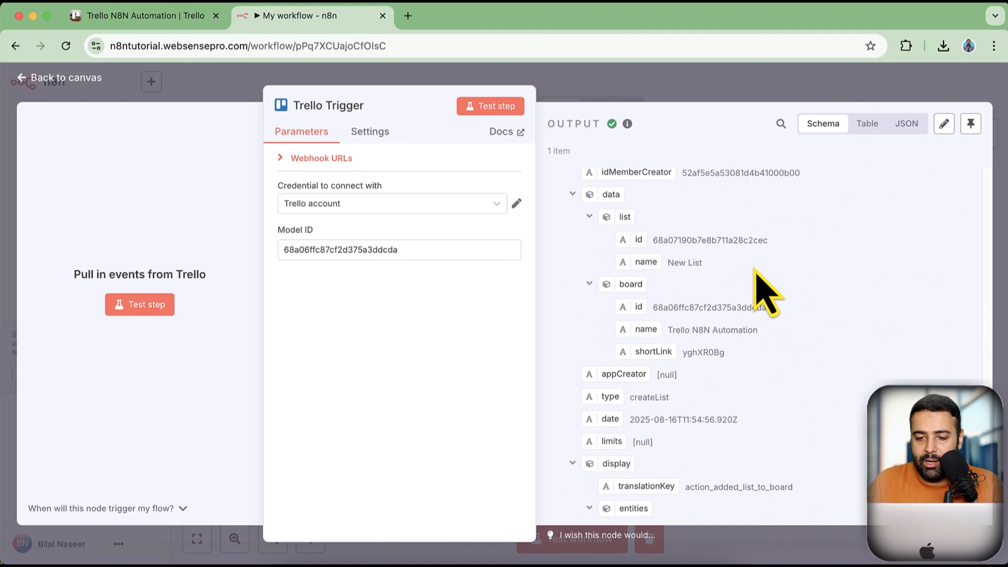
{"action": "scroll", "coordinate": [768, 325], "scroll_direction": "up", "scroll_amount": 2}
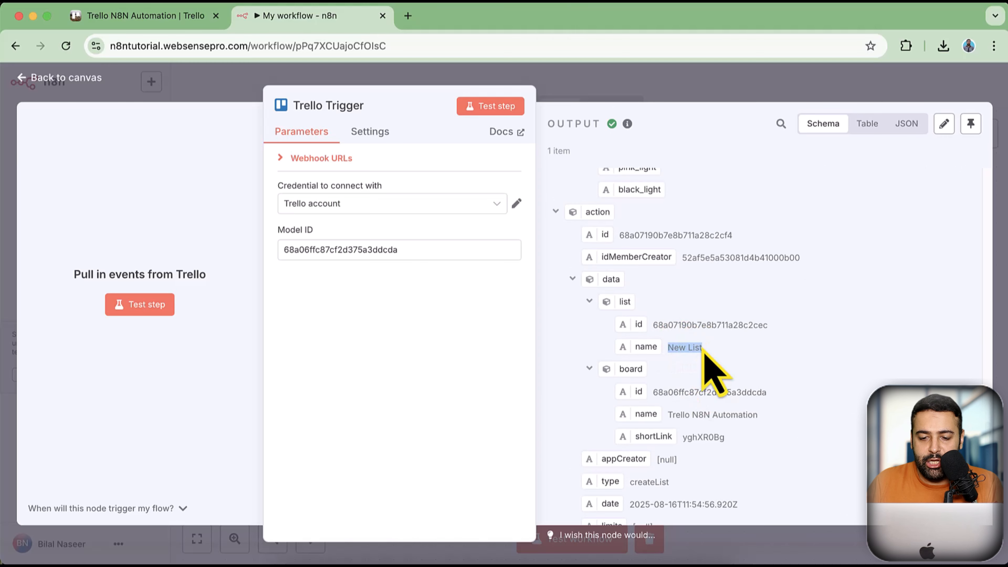
{"action": "left_click", "coordinate": [170, 16]}
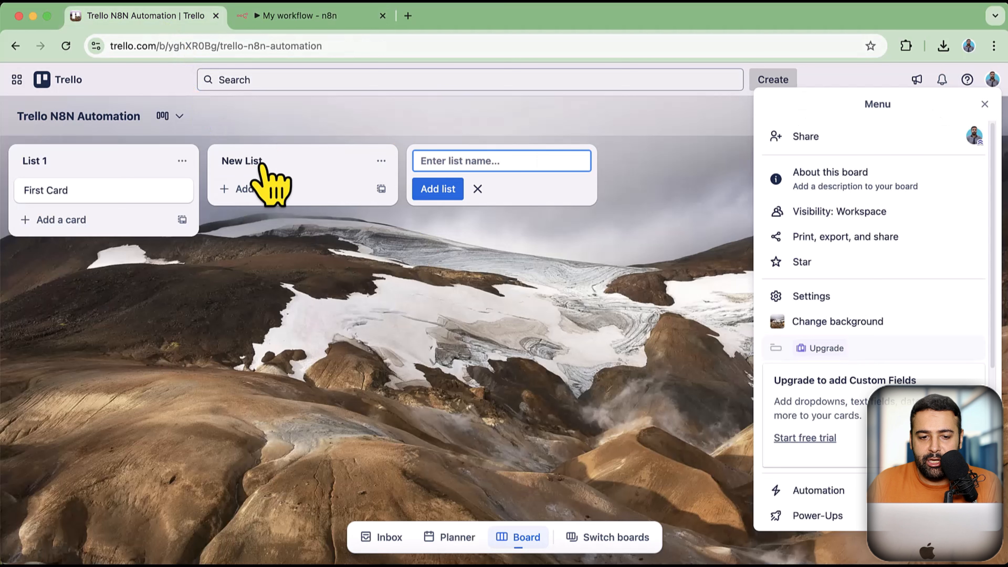
{"action": "left_click", "coordinate": [293, 17]}
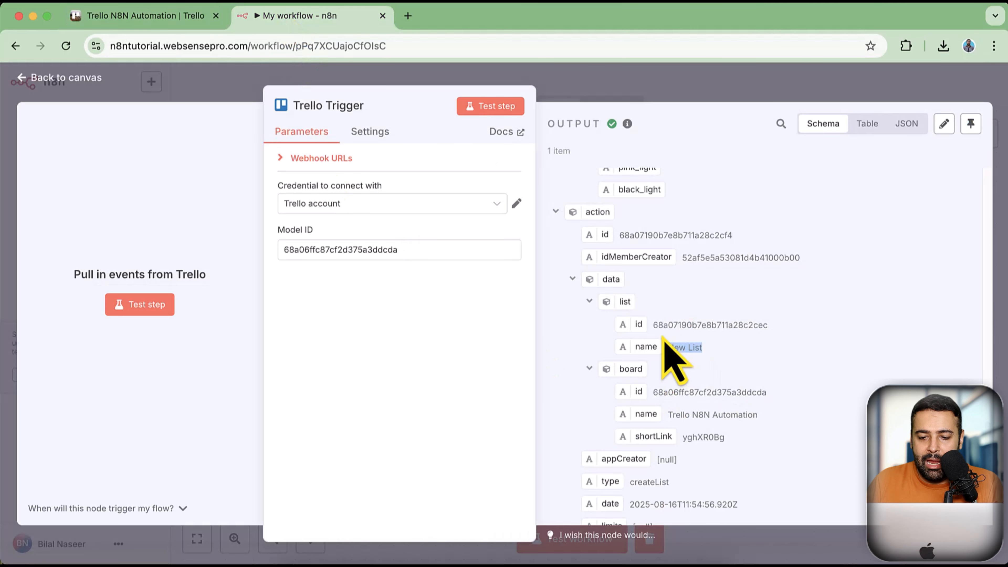
Highlight the new list's id and the board name in the output, then go back to the canvas
{"action": "left_click_drag", "start_coordinate": [653, 324], "coordinate": [770, 333]}
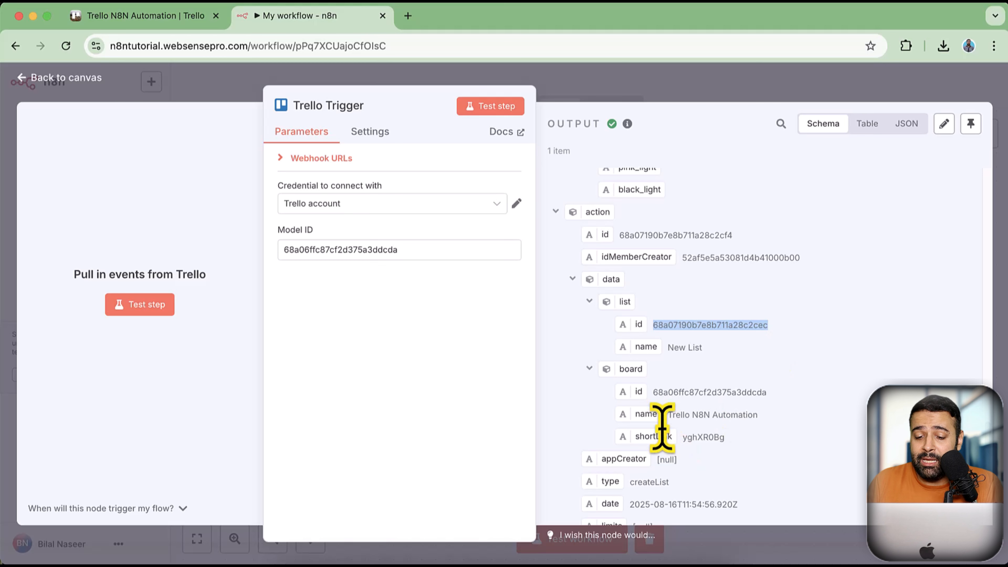
{"action": "left_click", "coordinate": [656, 390]}
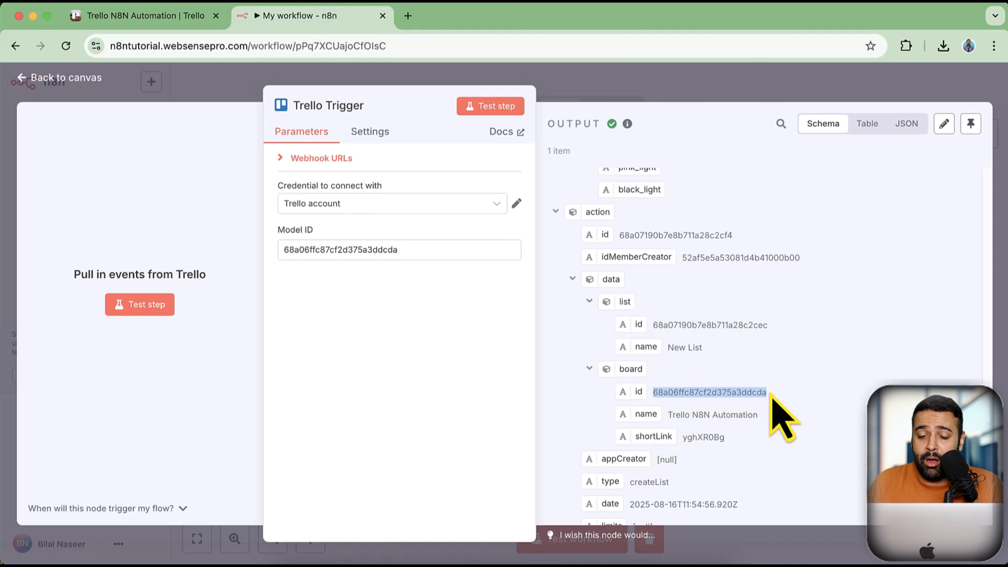
{"action": "left_click_drag", "start_coordinate": [669, 415], "coordinate": [768, 445]}
{"action": "scroll", "coordinate": [778, 429], "scroll_direction": "down", "scroll_amount": 10}
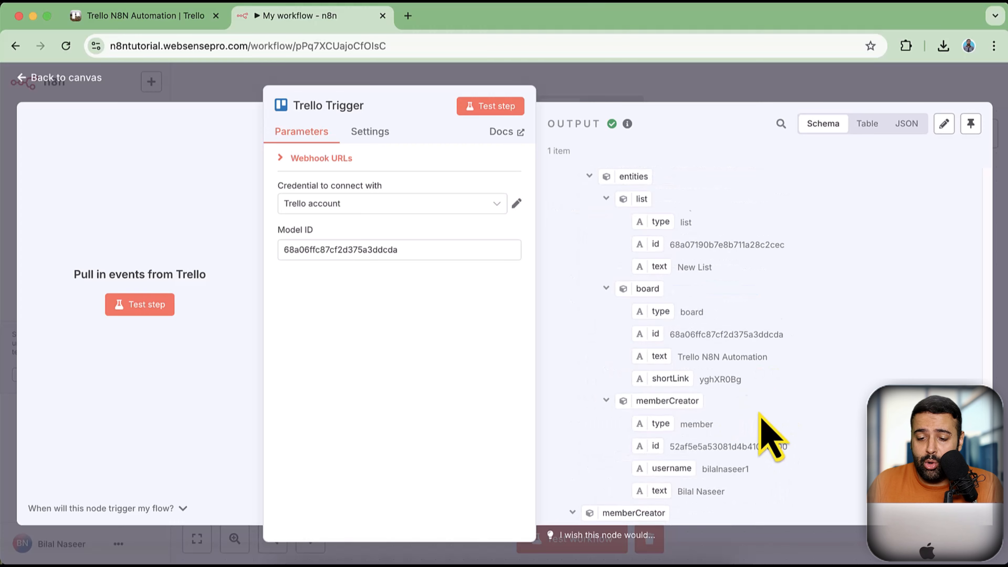
{"action": "scroll", "coordinate": [759, 413], "scroll_direction": "down", "scroll_amount": 15}
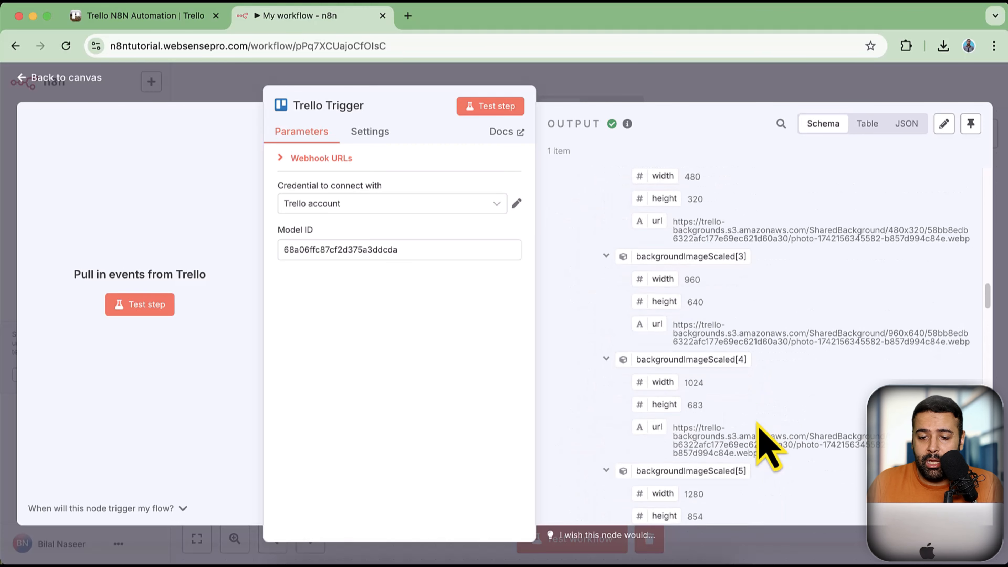
{"action": "scroll", "coordinate": [758, 424], "scroll_direction": "up", "scroll_amount": 20}
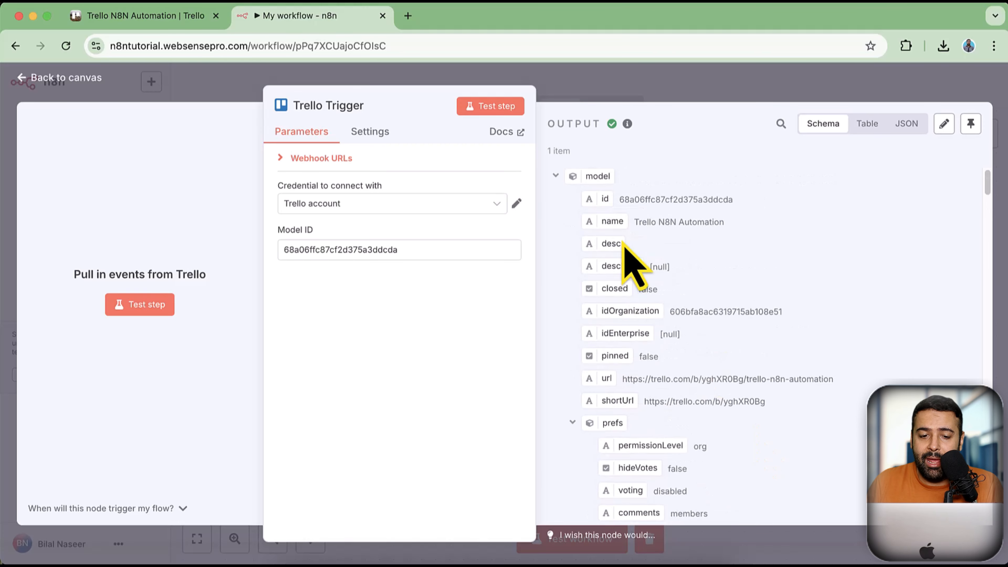
{"action": "left_click", "coordinate": [81, 80]}
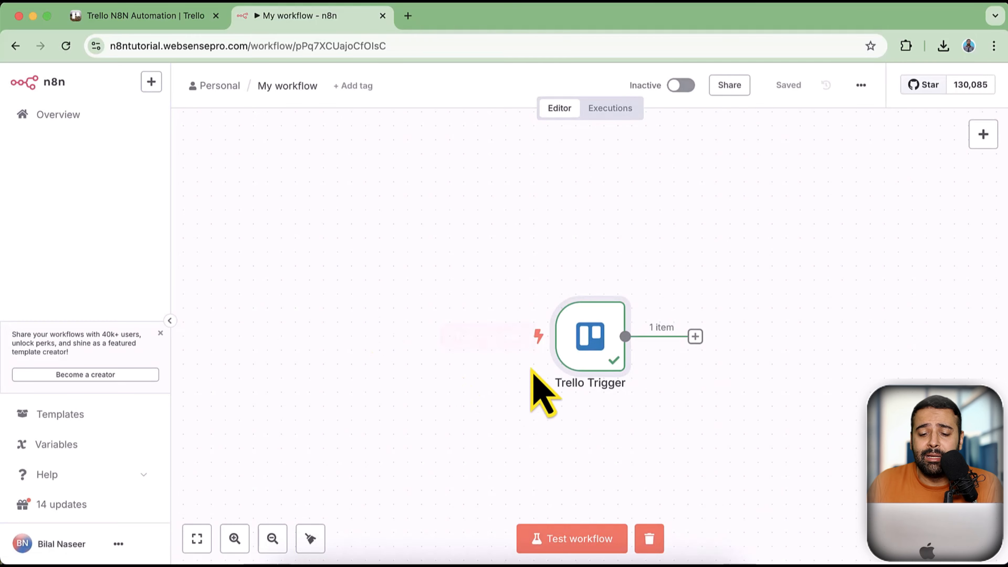
Move the trigger node aside and connect a Trello 'Create a card' node after it
{"action": "left_click_drag", "start_coordinate": [596, 370], "coordinate": [467, 326]}
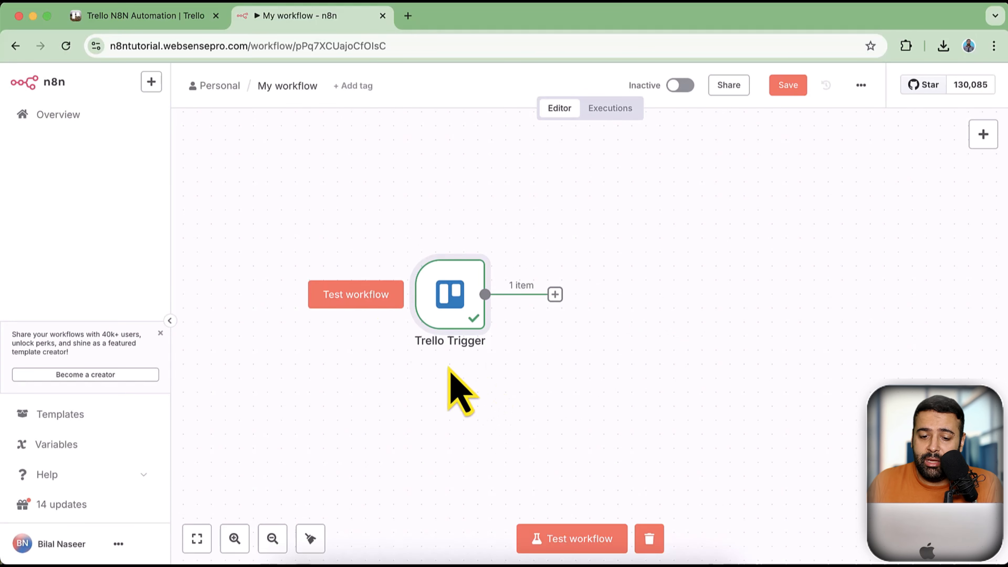
{"action": "left_click", "coordinate": [175, 22]}
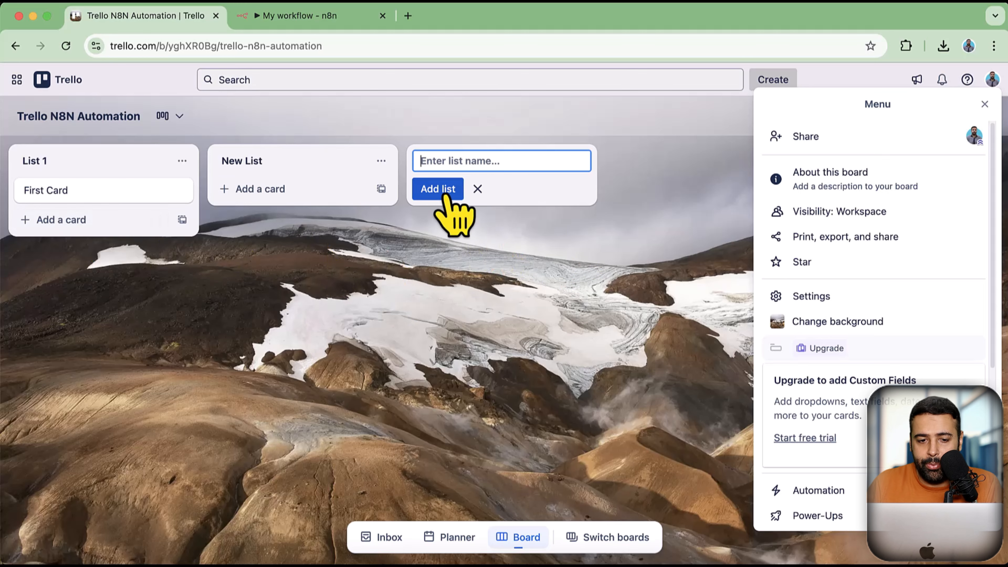
{"action": "left_click", "coordinate": [307, 17]}
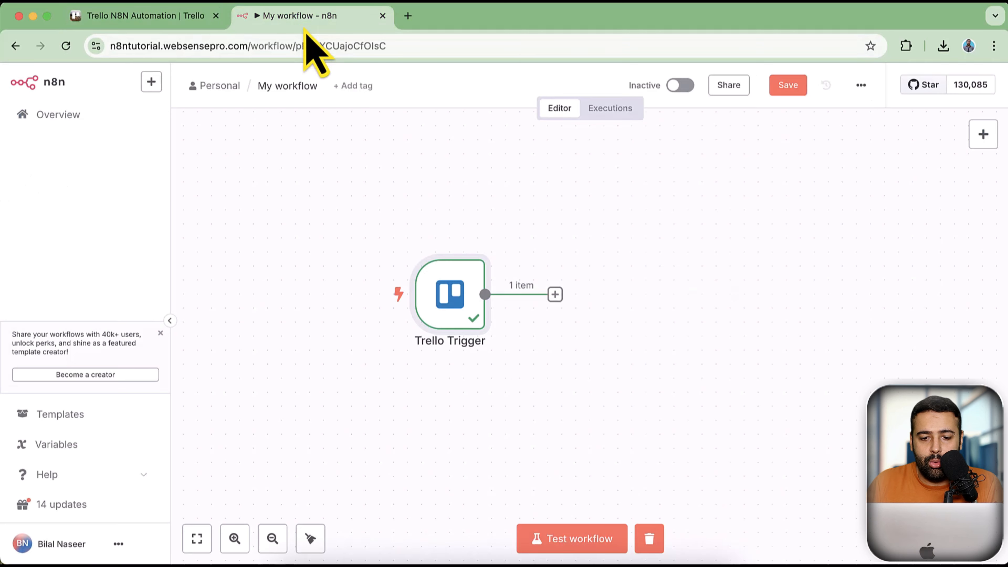
{"action": "left_click", "coordinate": [555, 295]}
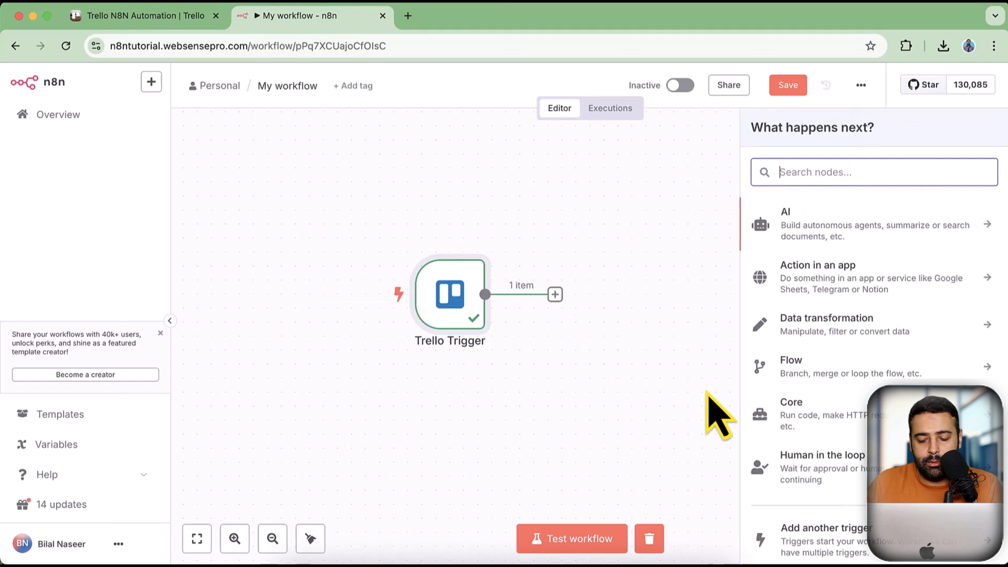
{"action": "type", "text": "trell"}
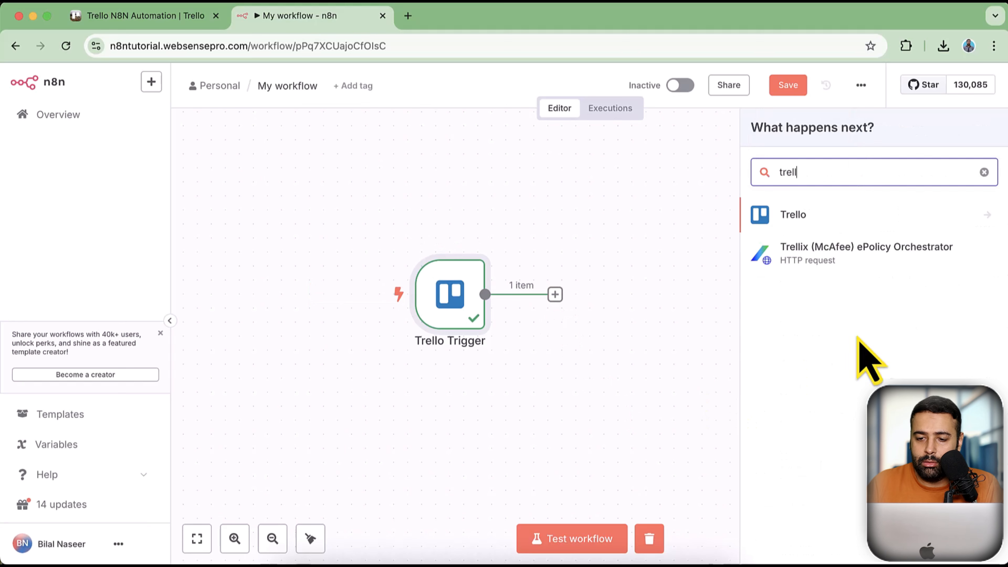
{"action": "left_click", "coordinate": [827, 223]}
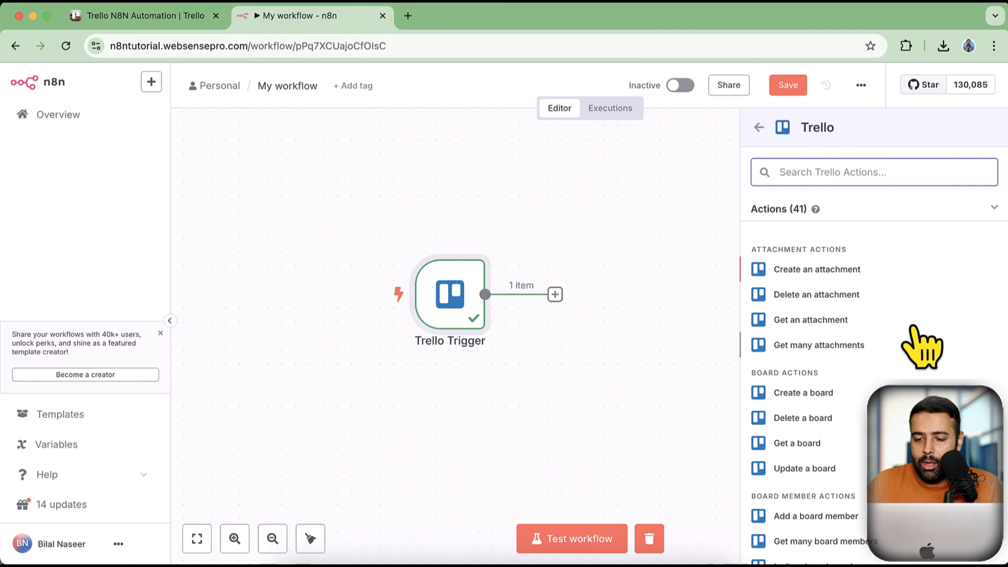
{"action": "scroll", "coordinate": [914, 316], "scroll_direction": "down", "scroll_amount": 4}
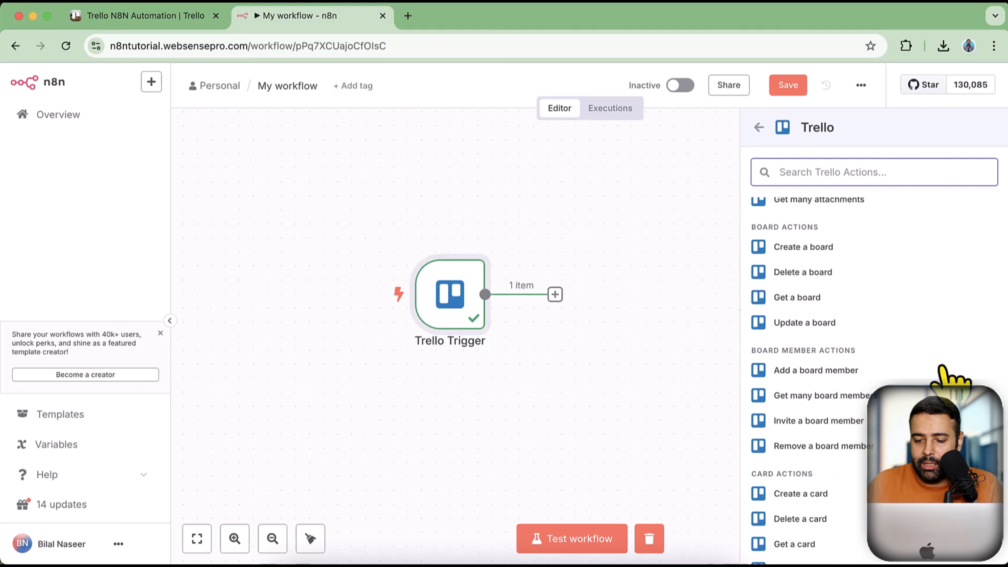
{"action": "left_click", "coordinate": [798, 491]}
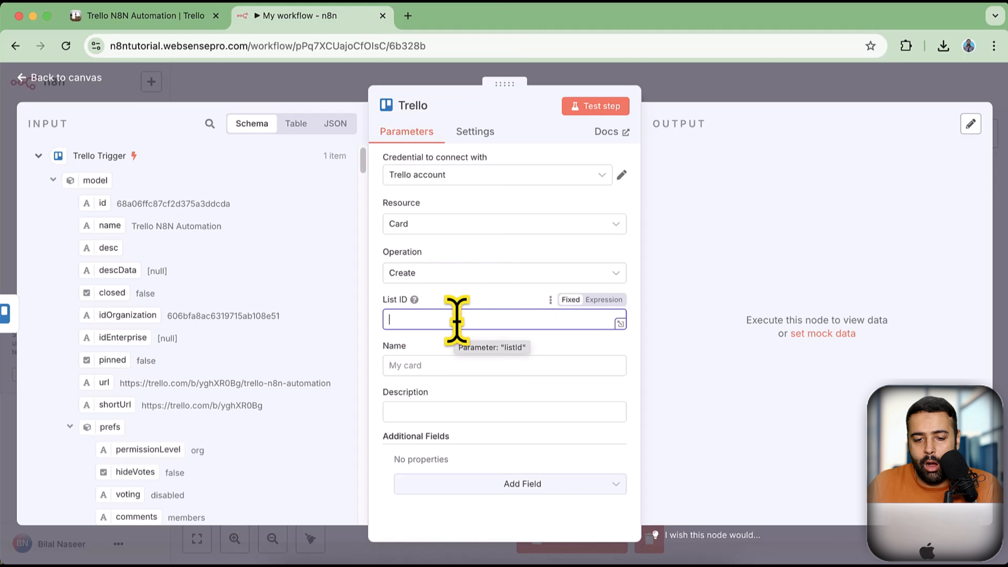
{"action": "left_click", "coordinate": [180, 20]}
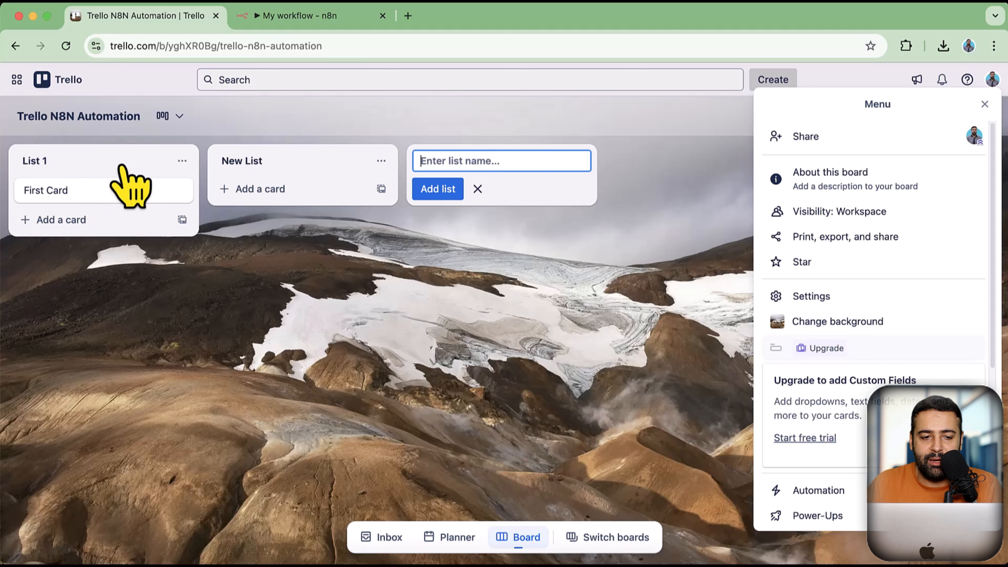
Export First Card's data as JSON and switch on Pretty print
{"action": "left_click", "coordinate": [143, 190]}
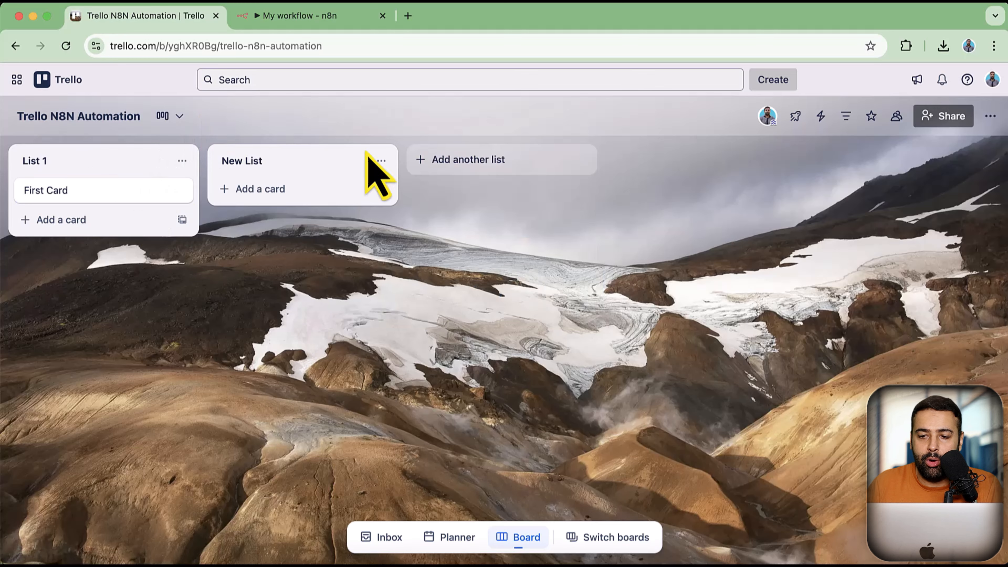
{"action": "left_click", "coordinate": [97, 196]}
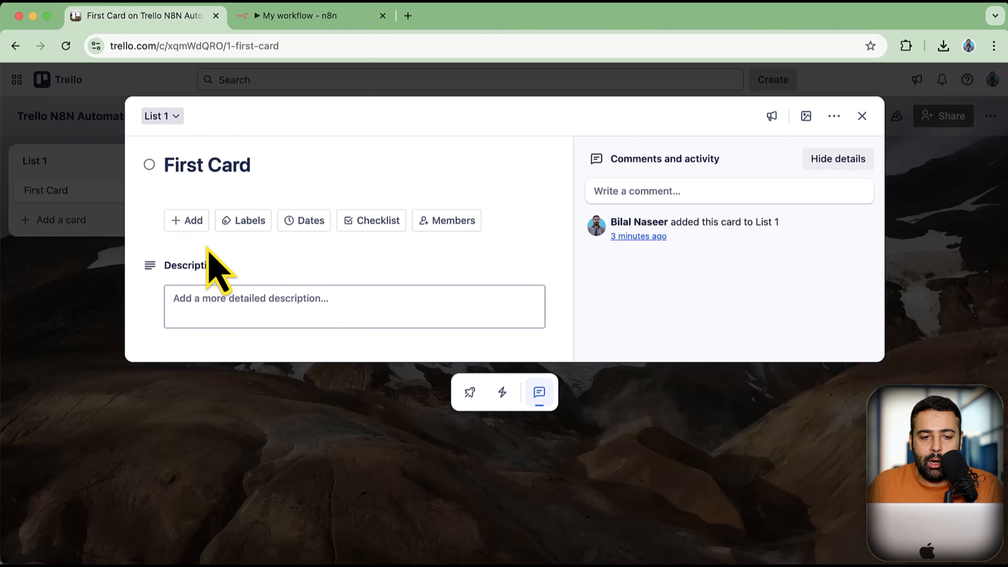
{"action": "left_click", "coordinate": [835, 125]}
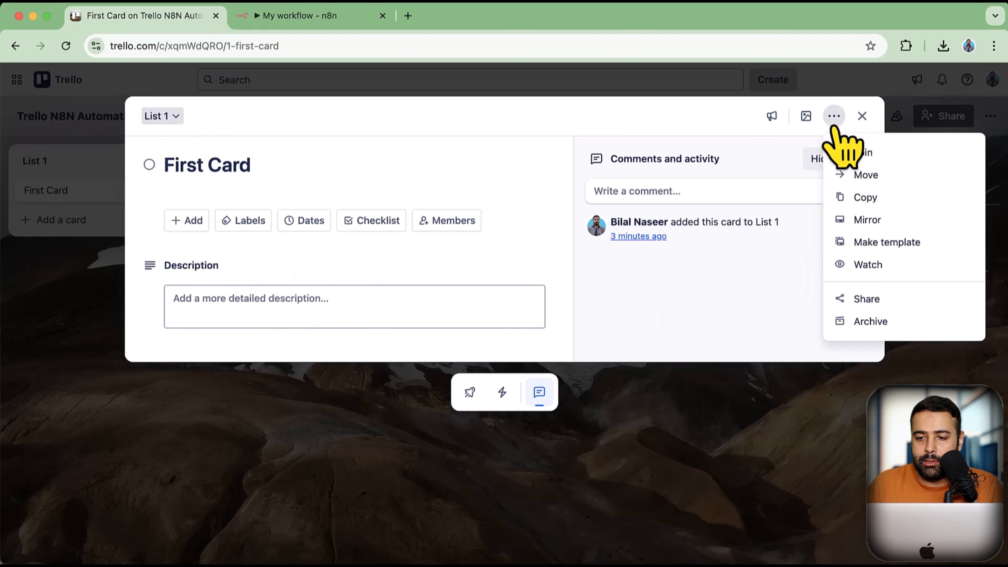
{"action": "left_click", "coordinate": [875, 306]}
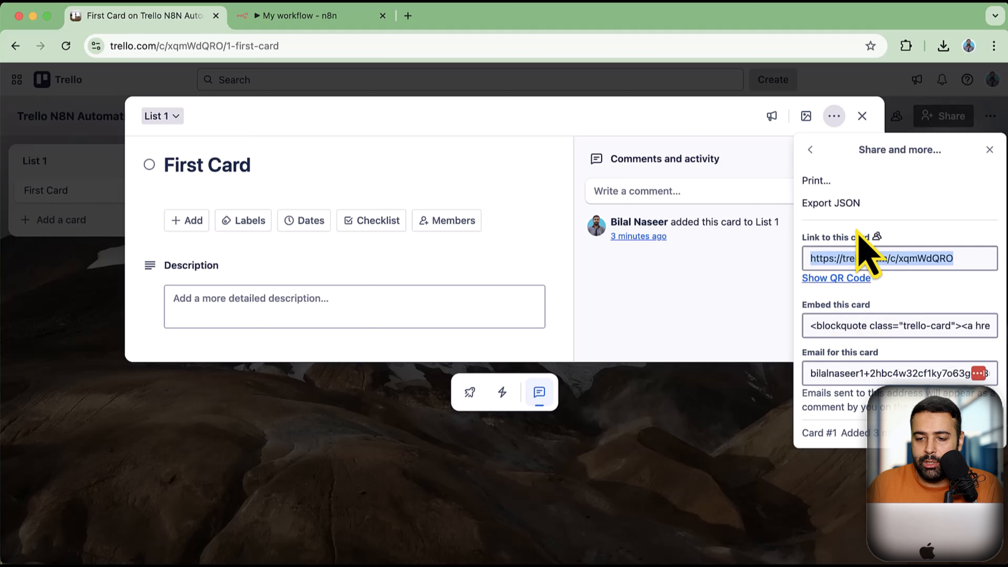
{"action": "left_click", "coordinate": [842, 206]}
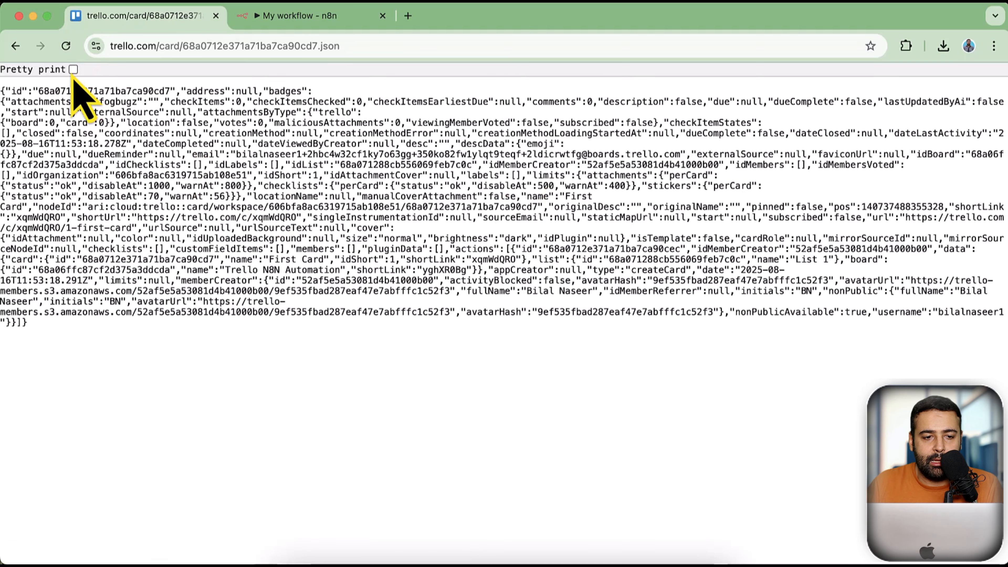
{"action": "left_click", "coordinate": [73, 69]}
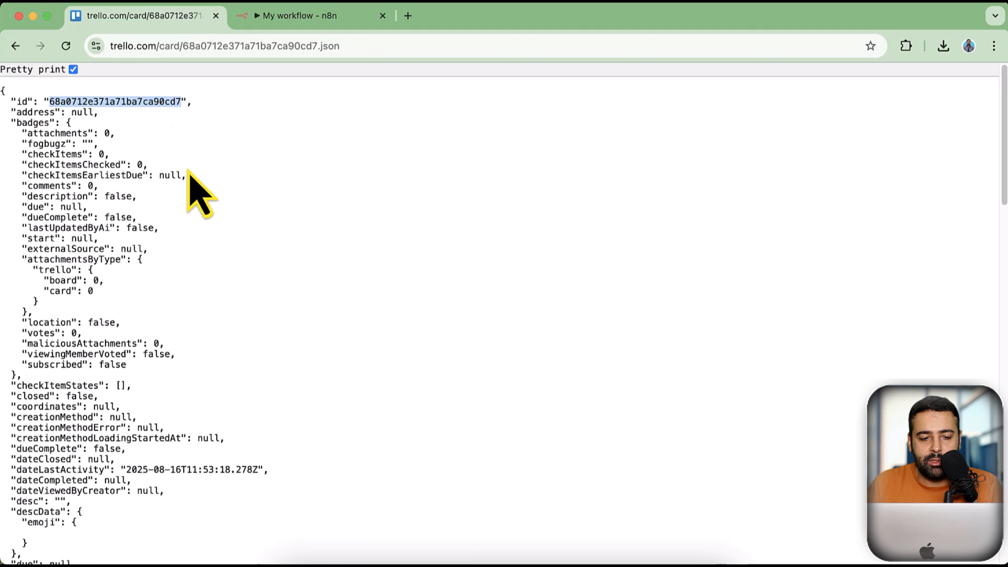
Find List 1's id in the card JSON and select it
{"action": "scroll", "coordinate": [344, 182], "scroll_direction": "down", "scroll_amount": 6}
{"action": "scroll", "coordinate": [344, 181], "scroll_direction": "down", "scroll_amount": 3}
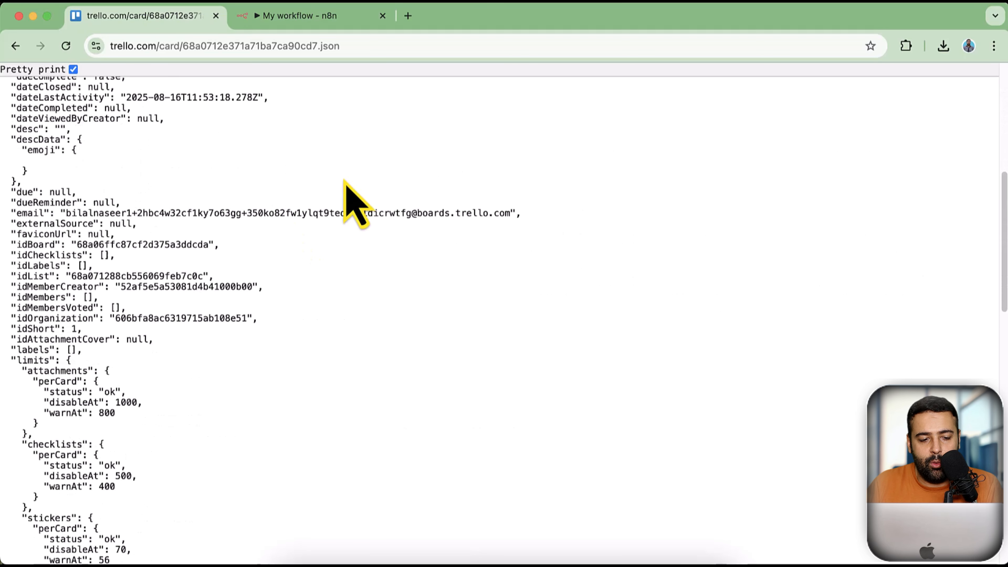
{"action": "scroll", "coordinate": [343, 183], "scroll_direction": "up", "scroll_amount": 5}
{"action": "scroll", "coordinate": [343, 187], "scroll_direction": "up", "scroll_amount": 4}
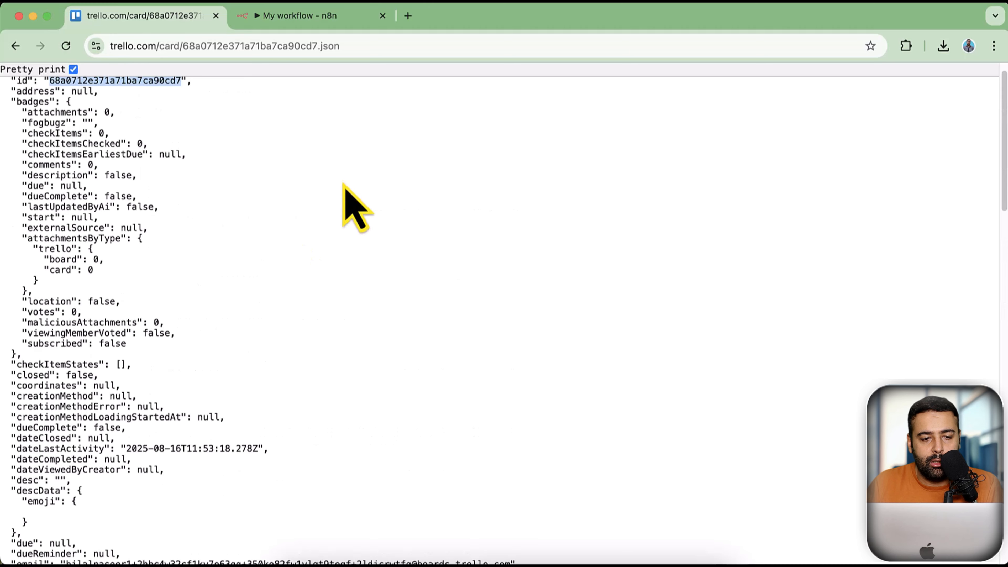
{"action": "scroll", "coordinate": [338, 184], "scroll_direction": "down", "scroll_amount": 8}
{"action": "scroll", "coordinate": [319, 180], "scroll_direction": "down", "scroll_amount": 10}
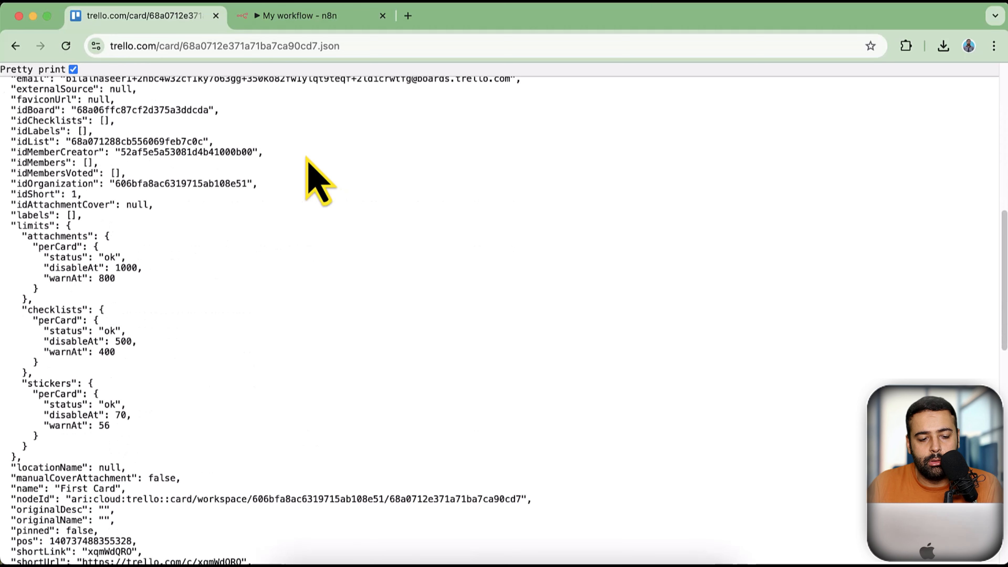
{"action": "scroll", "coordinate": [320, 181], "scroll_direction": "down", "scroll_amount": 4}
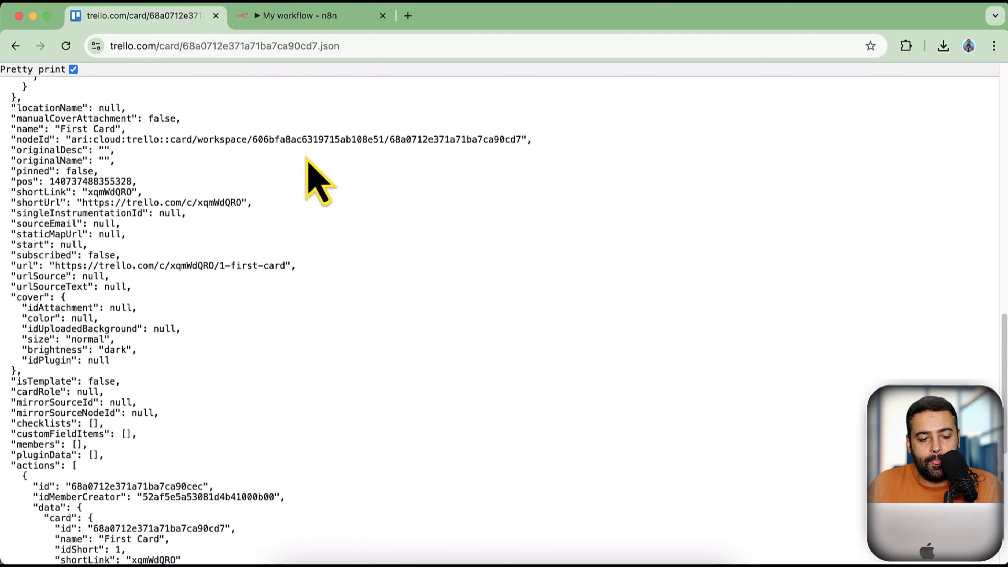
{"action": "scroll", "coordinate": [320, 181], "scroll_direction": "down", "scroll_amount": 5}
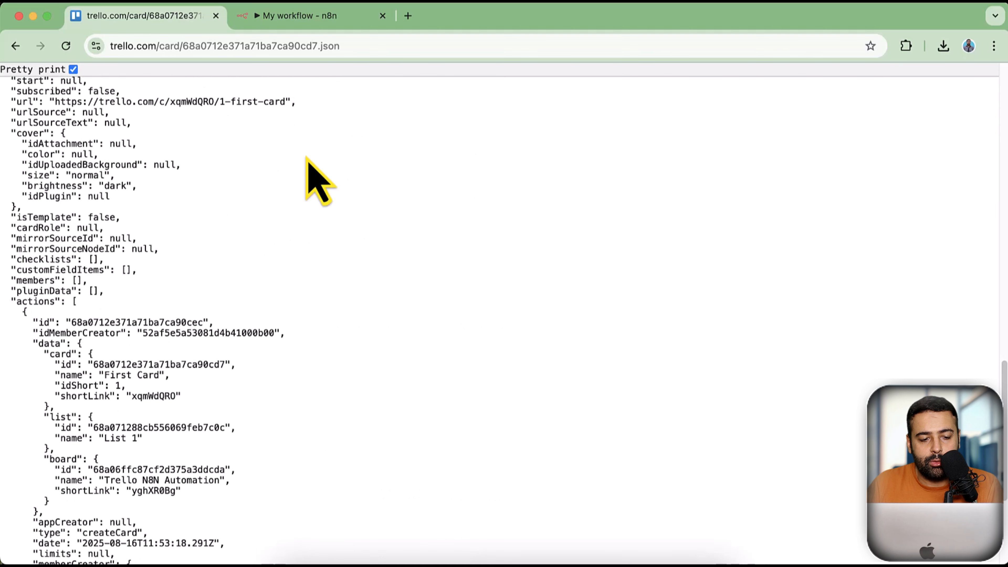
{"action": "scroll", "coordinate": [317, 181], "scroll_direction": "down", "scroll_amount": 3}
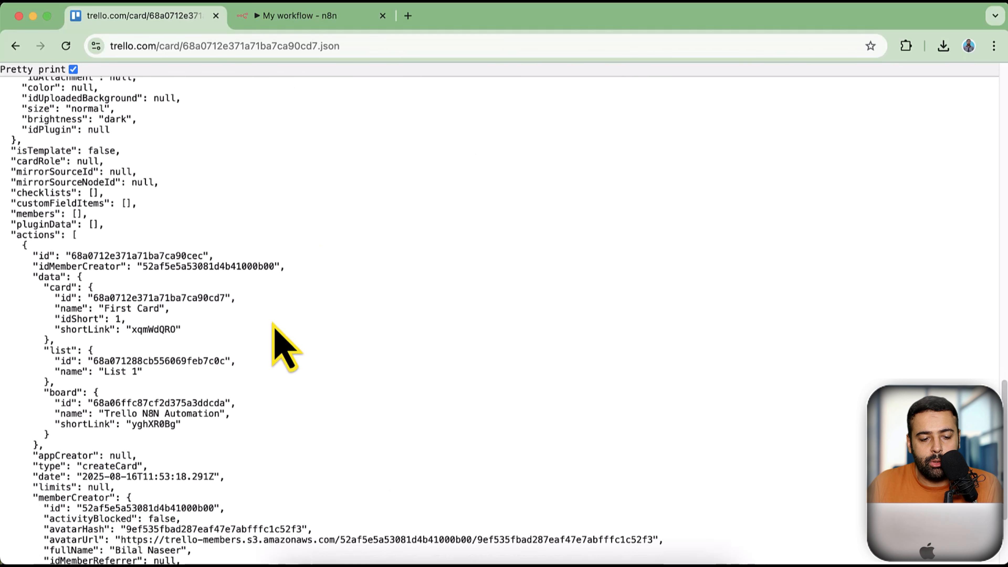
{"action": "left_click_drag", "start_coordinate": [93, 361], "coordinate": [176, 361]}
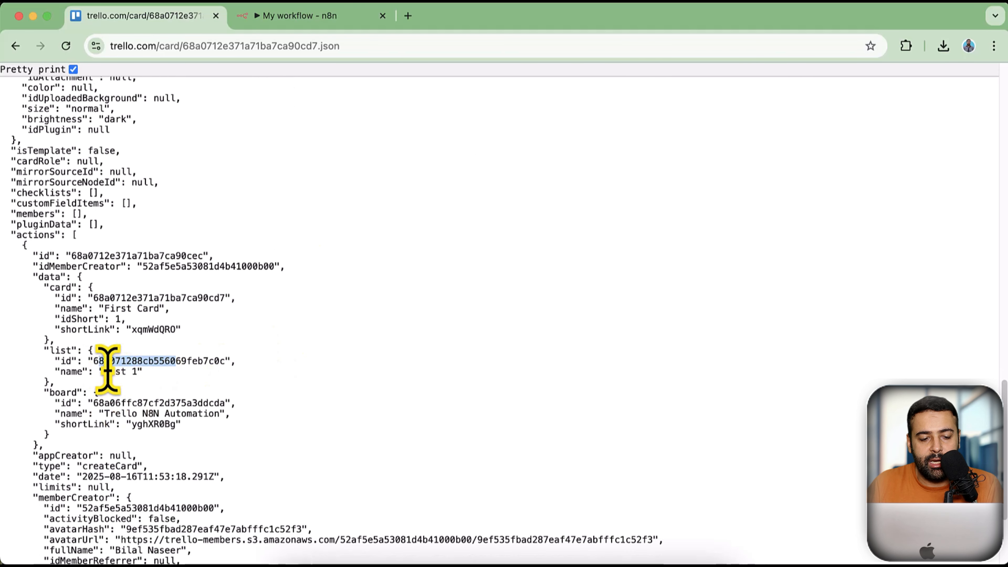
{"action": "left_click_drag", "start_coordinate": [104, 371], "coordinate": [227, 361]}
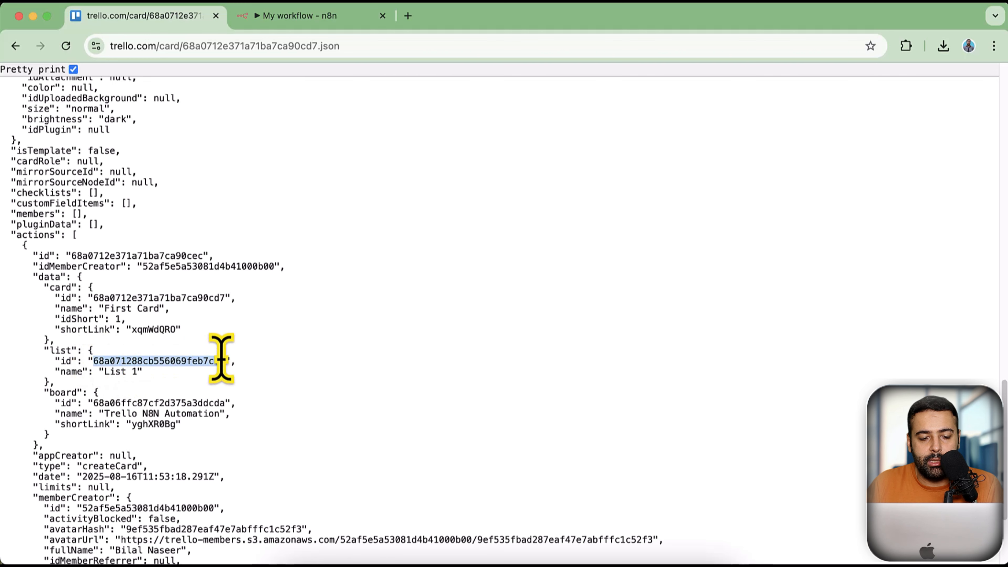
In the Trello node, paste List ID 68a071288cb556069feb7c0c, enter name 'My Test Card' and description 'My test card description'
{"action": "left_click", "coordinate": [313, 16]}
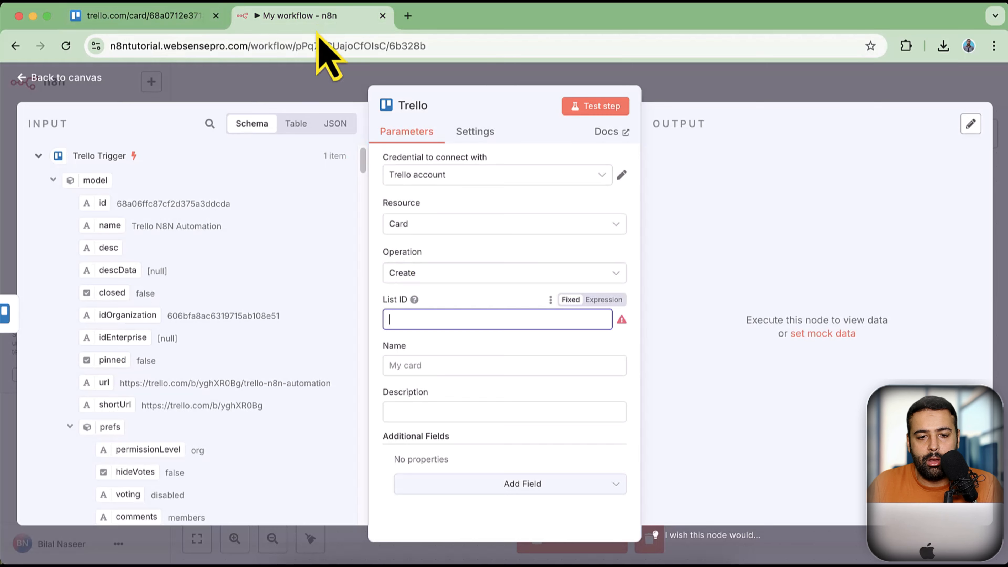
{"action": "type", "text": "68a071288cb556069feb7c0c"}
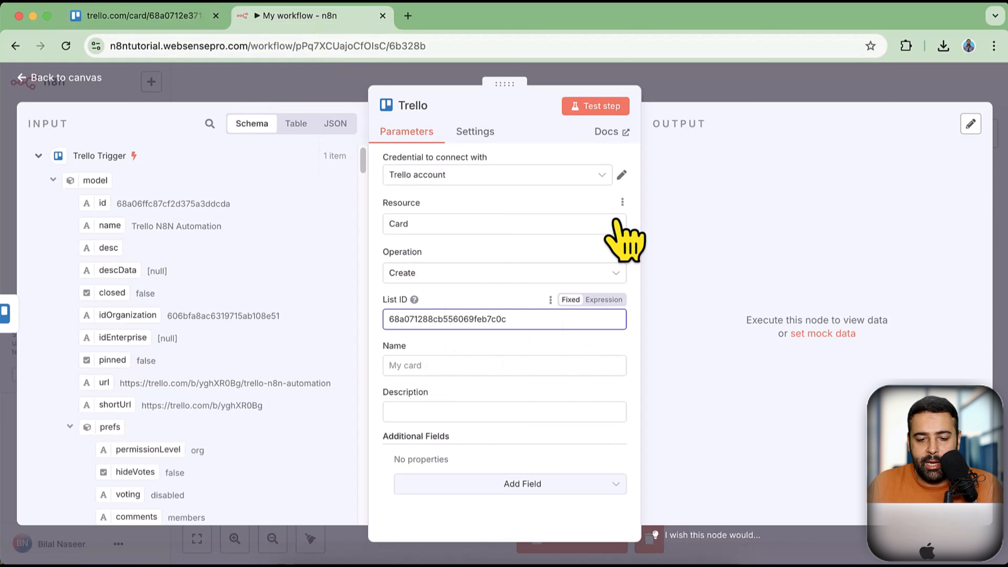
{"action": "left_click", "coordinate": [492, 366]}
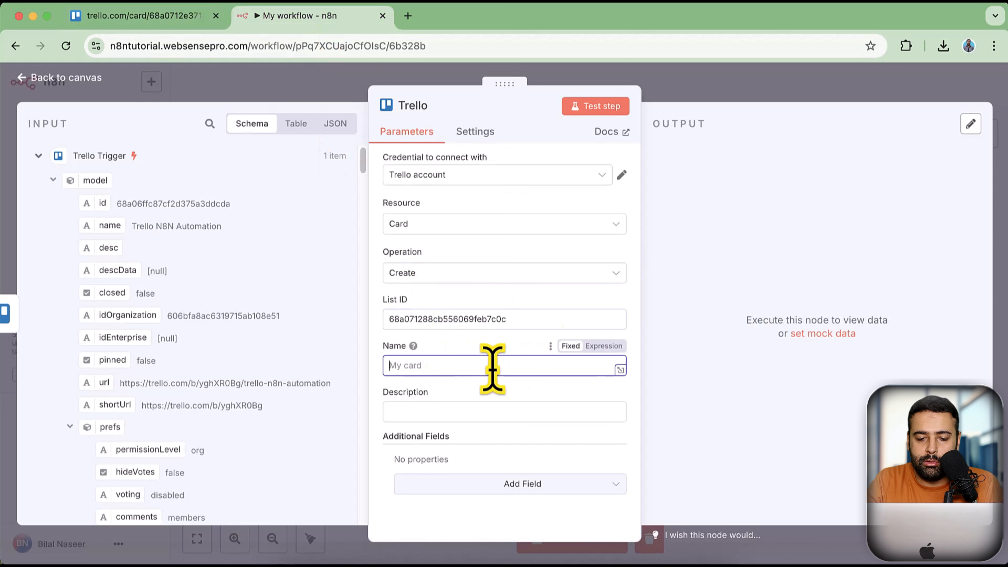
{"action": "type", "text": "My Test Card"}
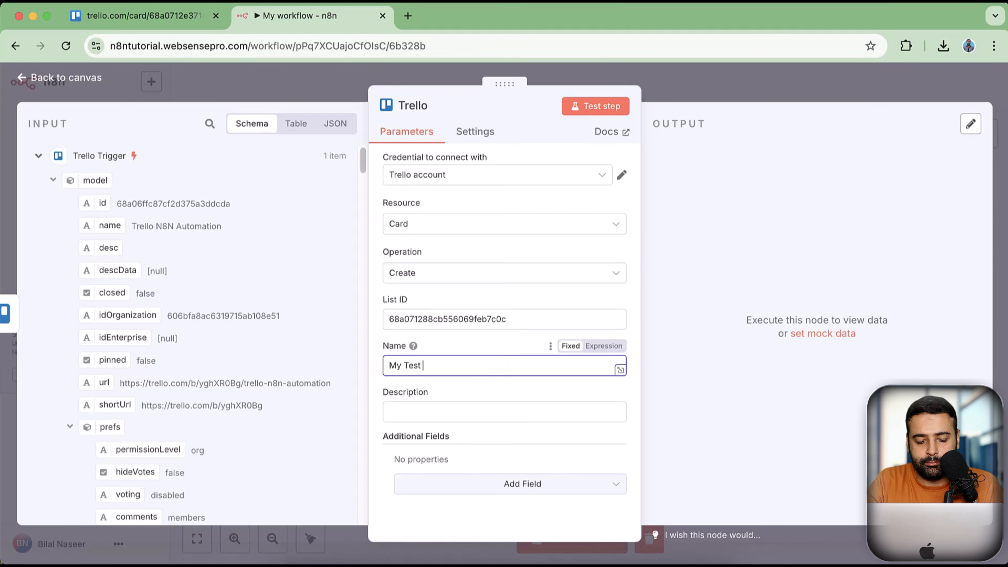
{"action": "left_click", "coordinate": [498, 417]}
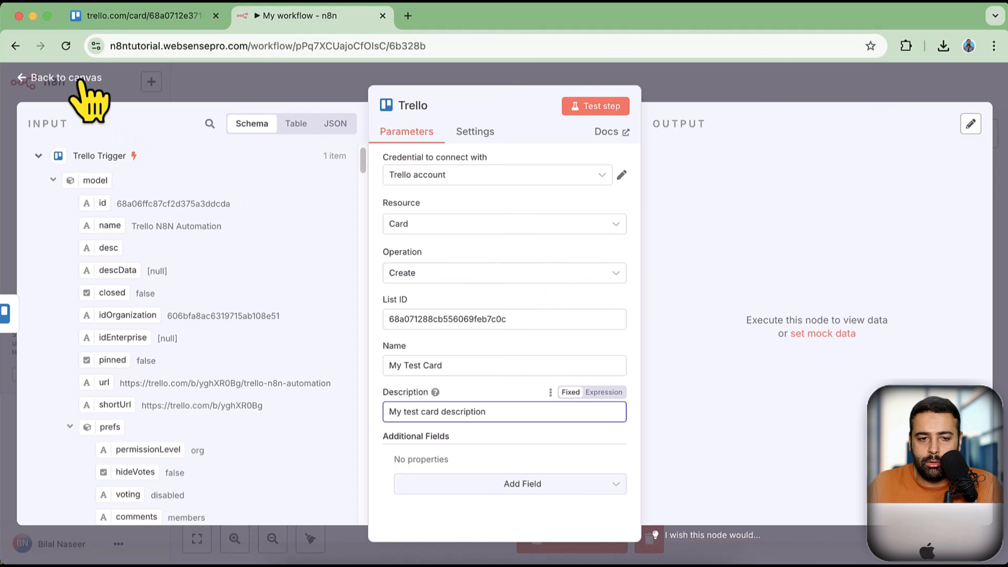
Turn off Pretty print on the card JSON, go back to First Card, close it, and return to n8n
{"action": "left_click", "coordinate": [143, 15]}
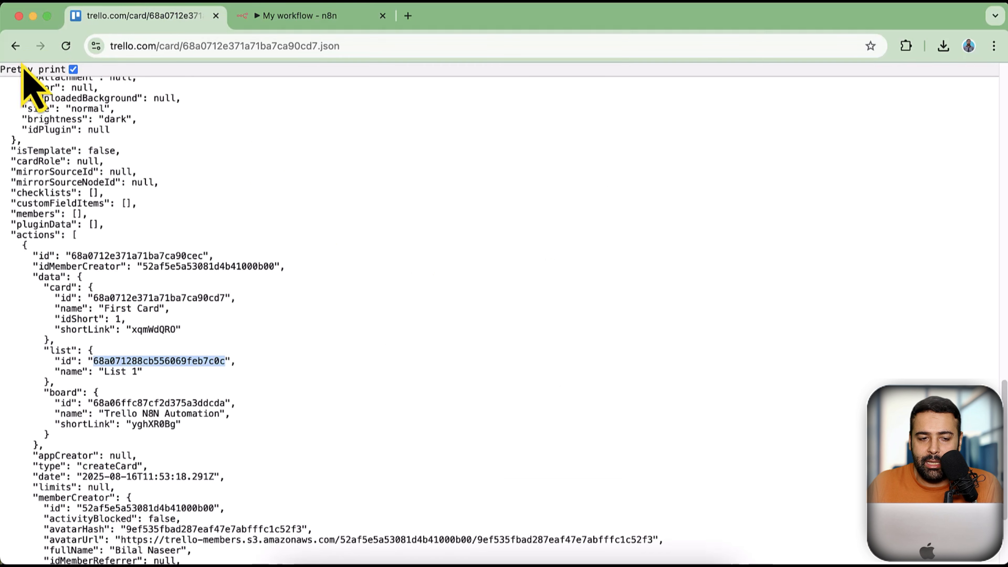
{"action": "left_click", "coordinate": [73, 69]}
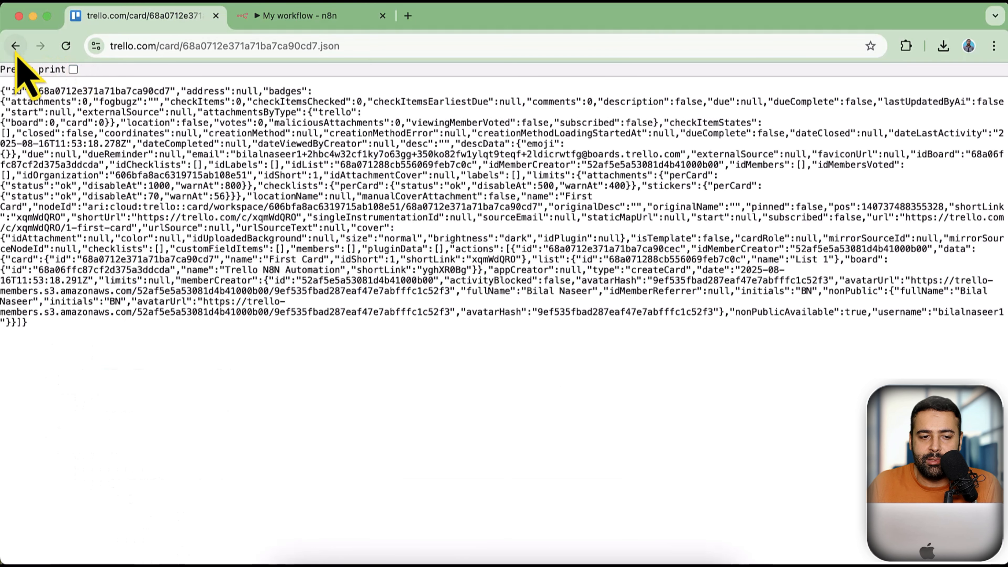
{"action": "left_click", "coordinate": [15, 47]}
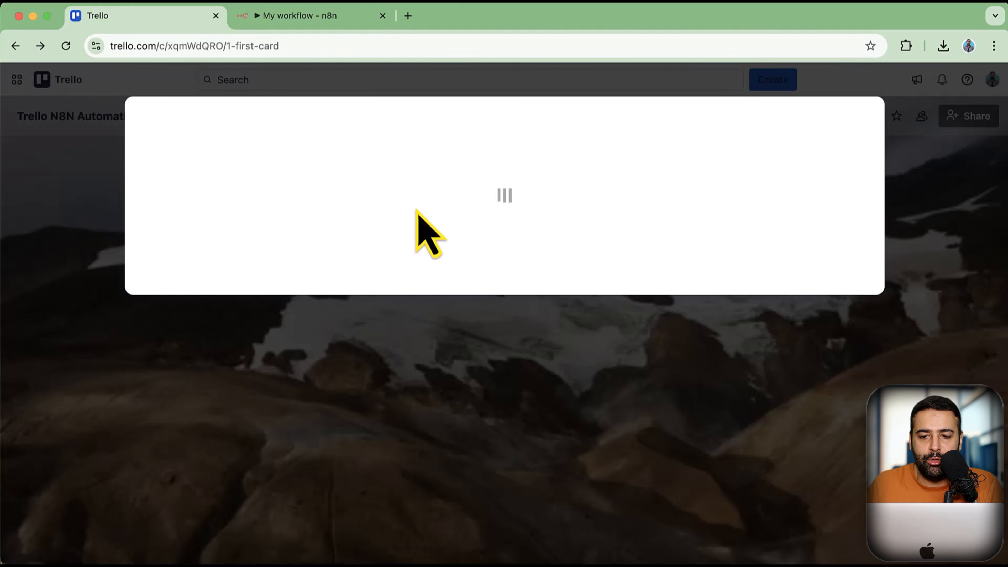
{"action": "left_click", "coordinate": [863, 116]}
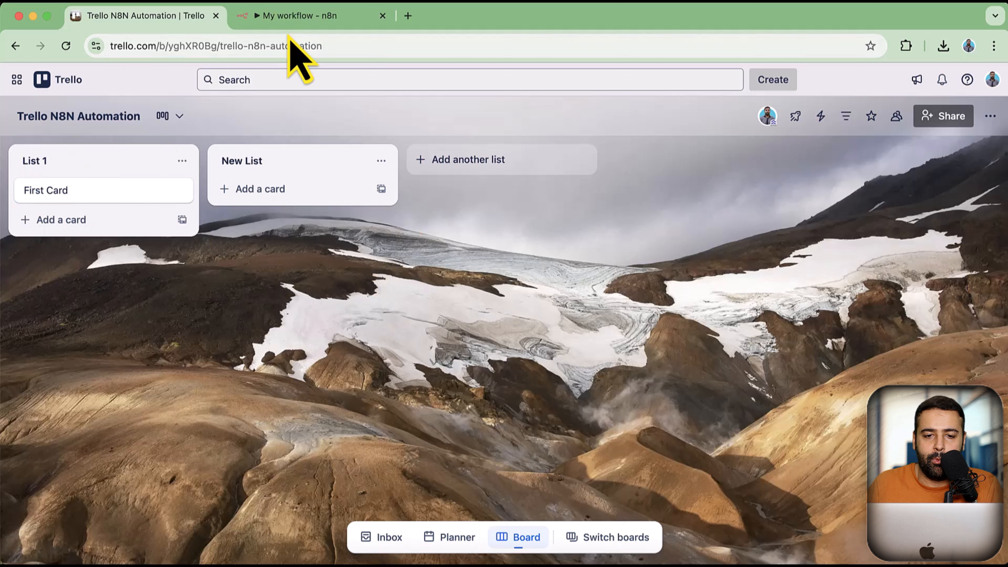
{"action": "left_click", "coordinate": [295, 18]}
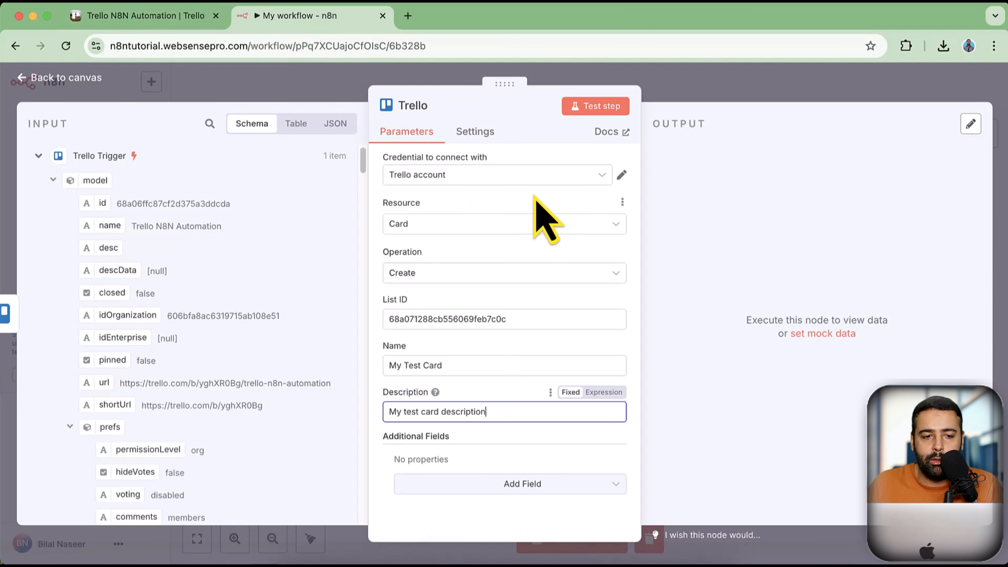
Return to the canvas and switch the workflow from Inactive to Active
{"action": "left_click", "coordinate": [95, 81]}
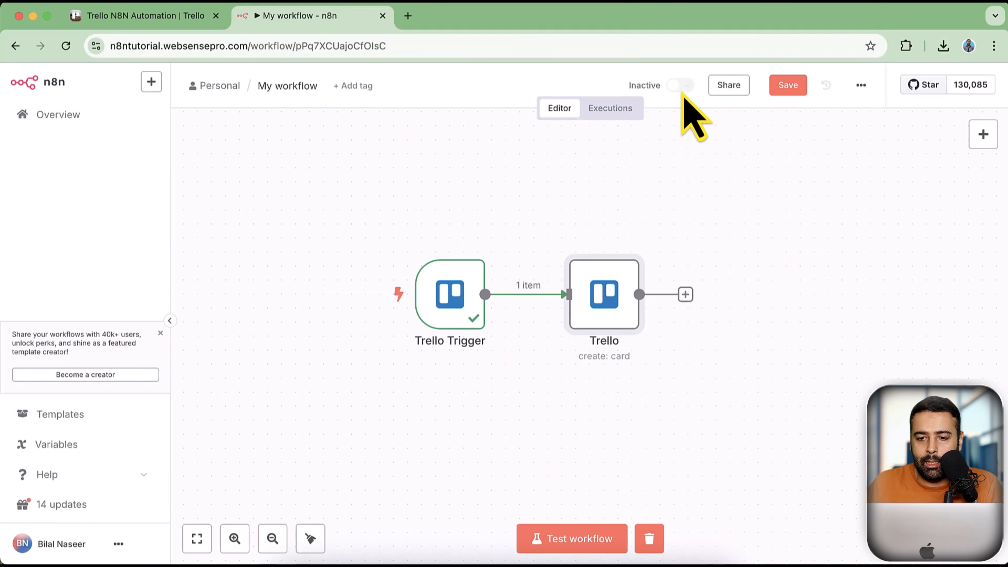
{"action": "left_click", "coordinate": [682, 87]}
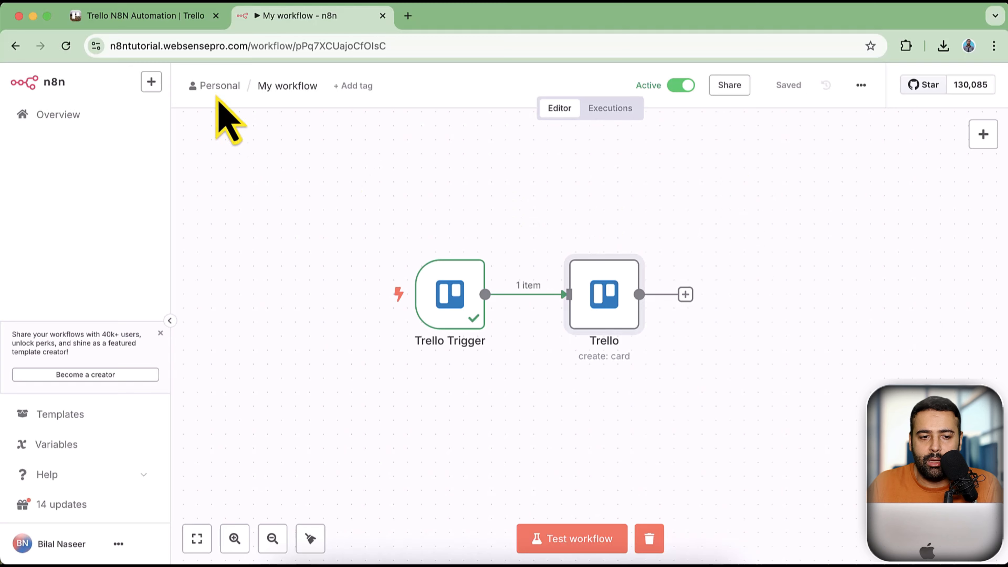
{"action": "left_click", "coordinate": [185, 27]}
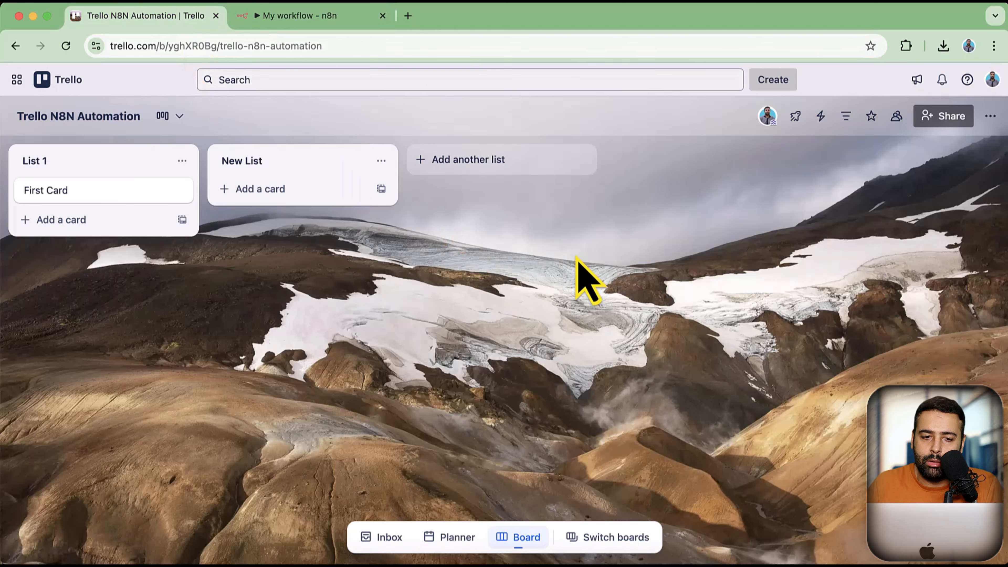
{"action": "left_click", "coordinate": [269, 20]}
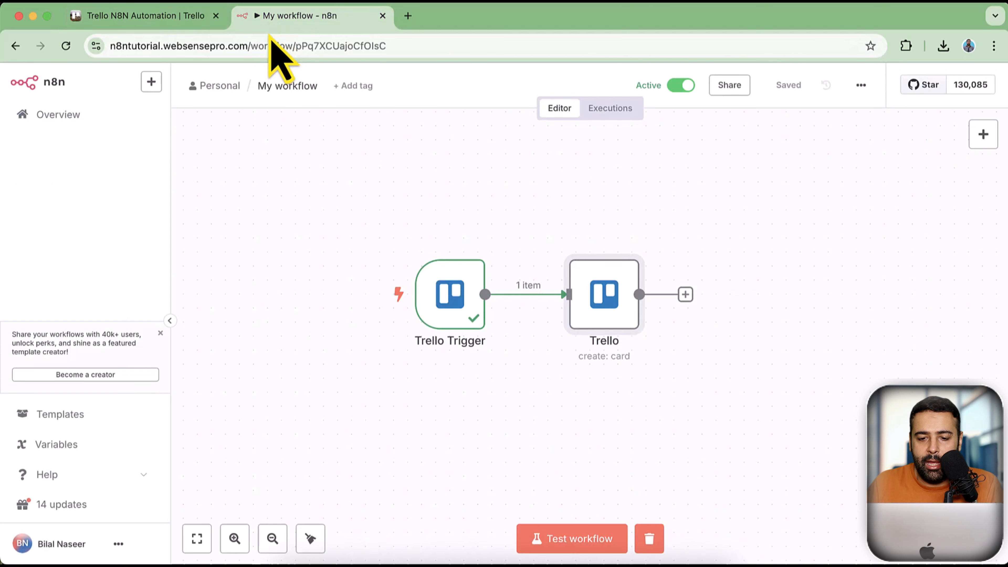
Reopen the Trello create-card node to verify the 'My Test Card' name and description, then return to canvas
{"action": "double_click", "coordinate": [633, 369]}
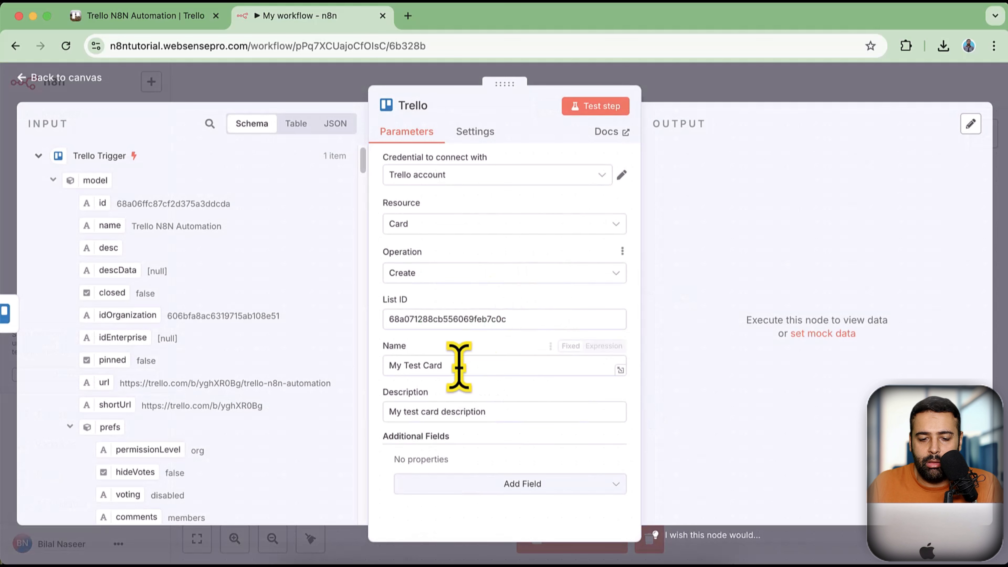
{"action": "left_click_drag", "start_coordinate": [458, 368], "coordinate": [352, 396]}
{"action": "left_click_drag", "start_coordinate": [517, 414], "coordinate": [349, 437]}
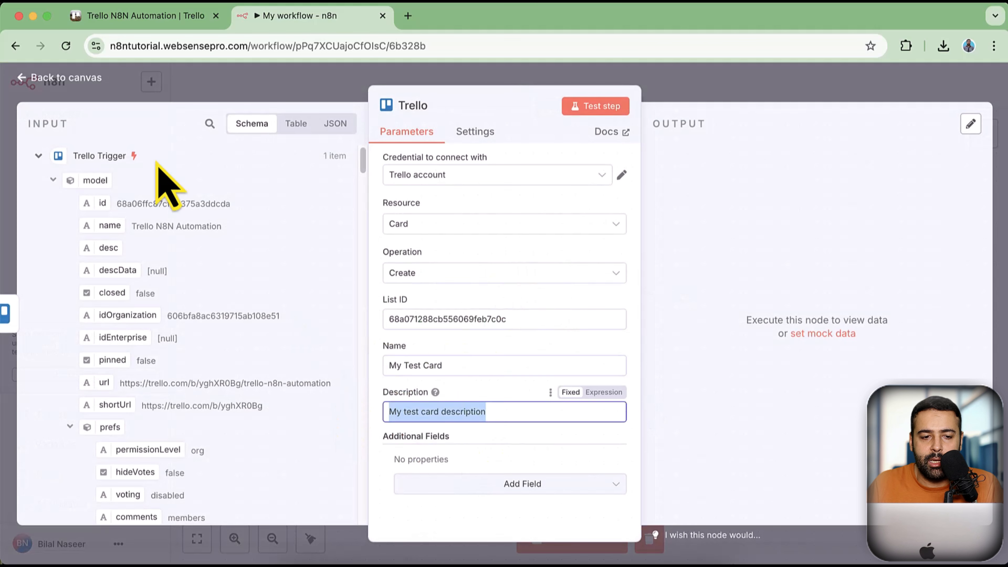
{"action": "left_click", "coordinate": [56, 77]}
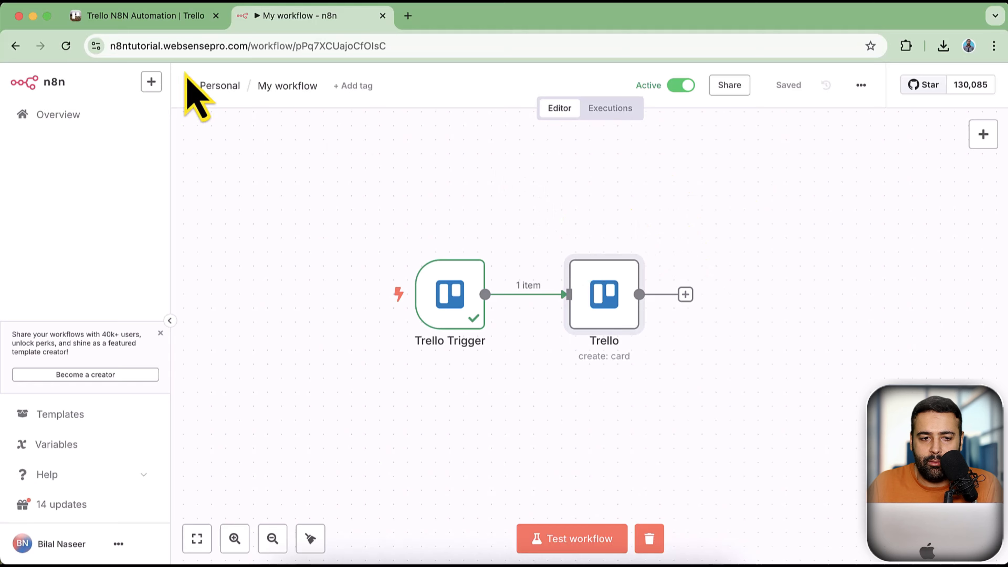
{"action": "left_click", "coordinate": [153, 16]}
Add a list named 'Test list' to the board and check that 'My Test Card' appeared in List 1
{"action": "left_click", "coordinate": [457, 161]}
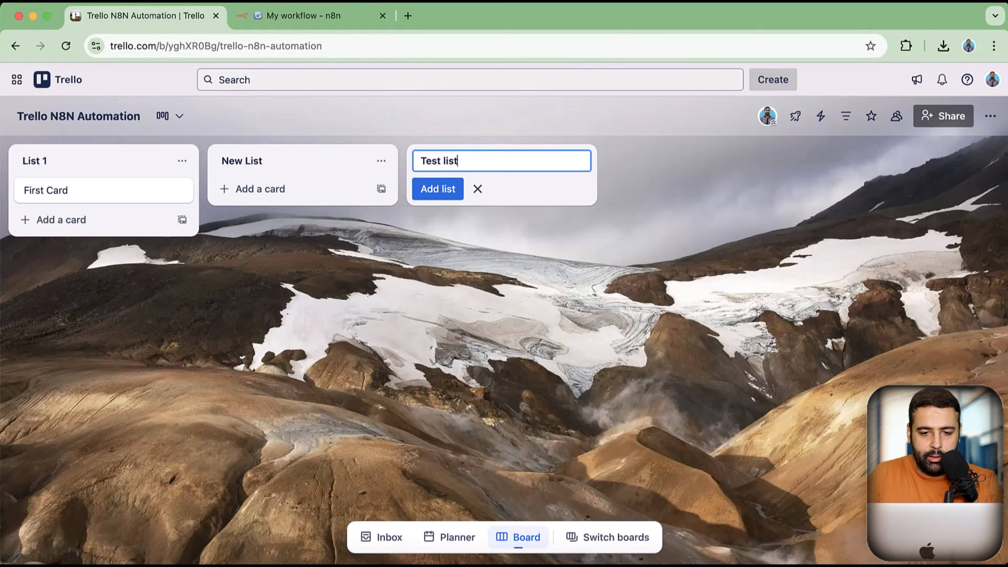
{"action": "key", "text": "Return"}
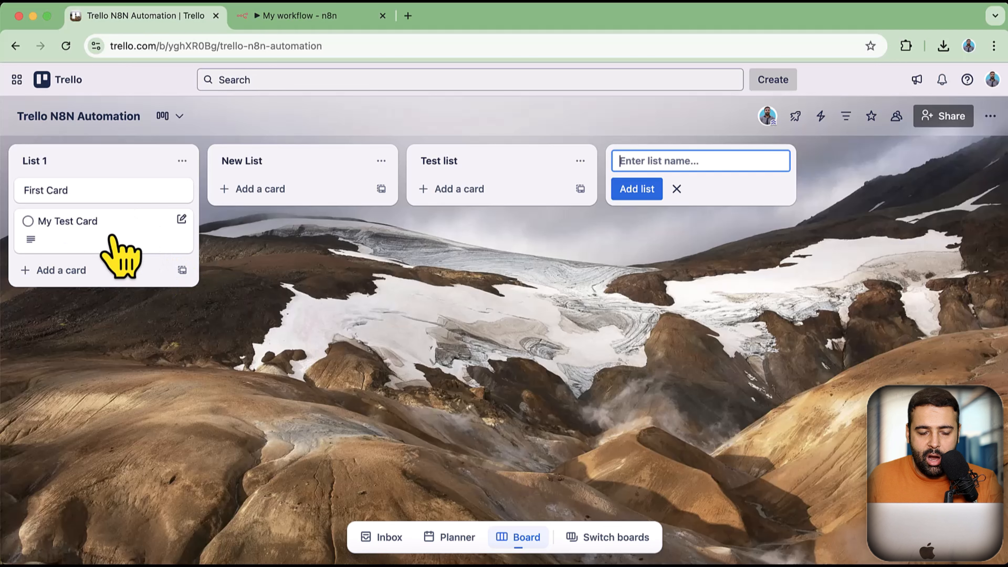
{"action": "left_click", "coordinate": [119, 246]}
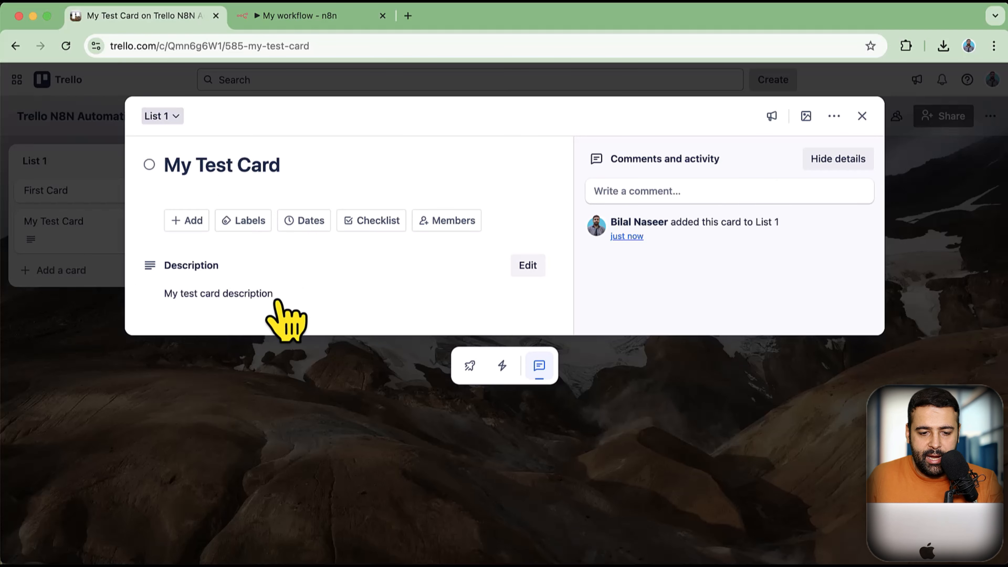
{"action": "left_click", "coordinate": [304, 24]}
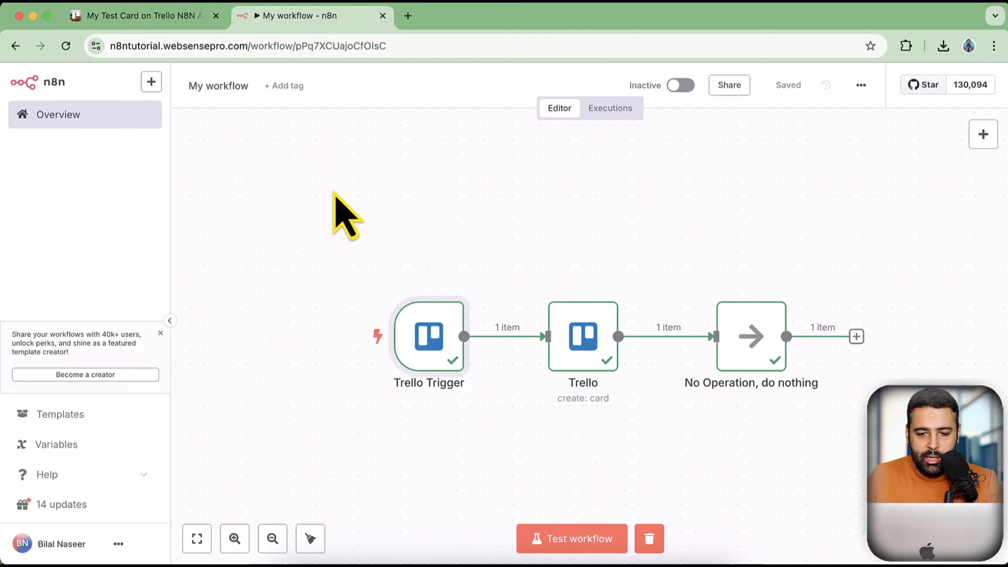